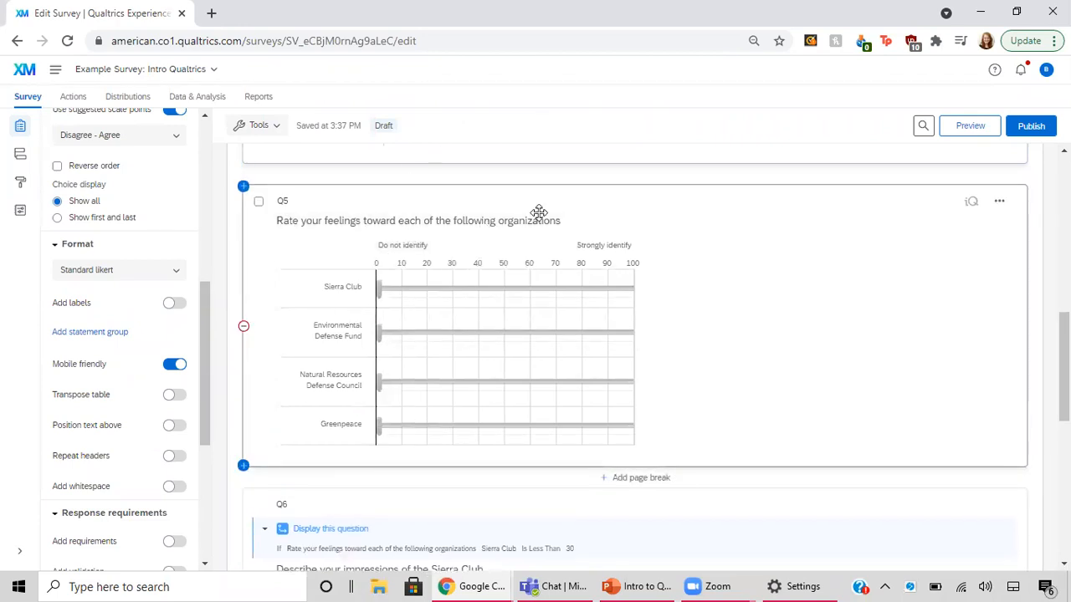
Look over the available question types, including the Slider type, without changing the current question
scroll(539, 212, "up", 2)
scroll(538, 213, "down", 2)
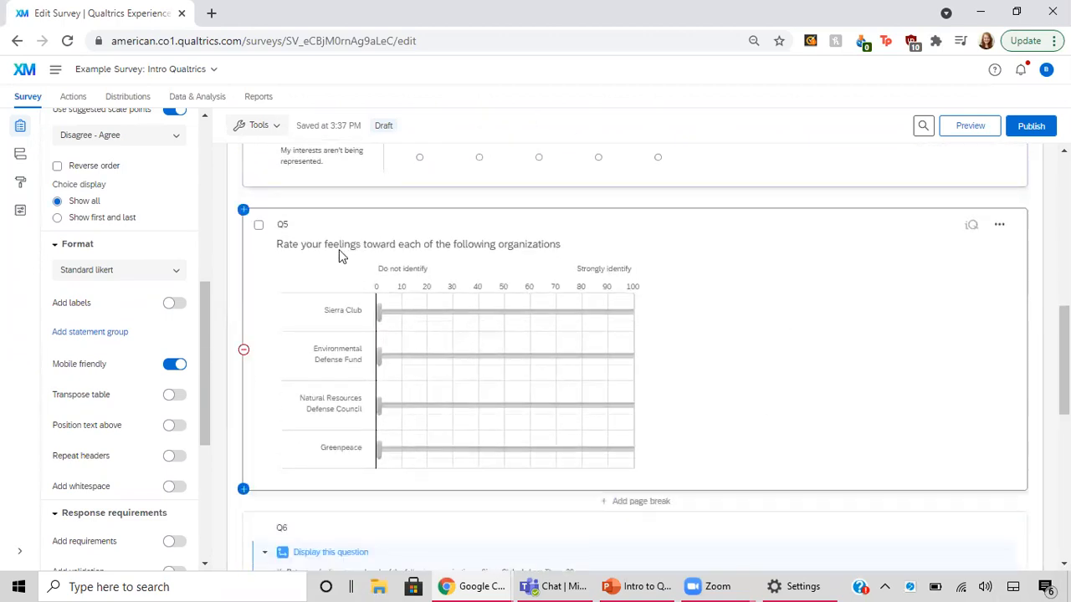
scroll(121, 184, "up", 5)
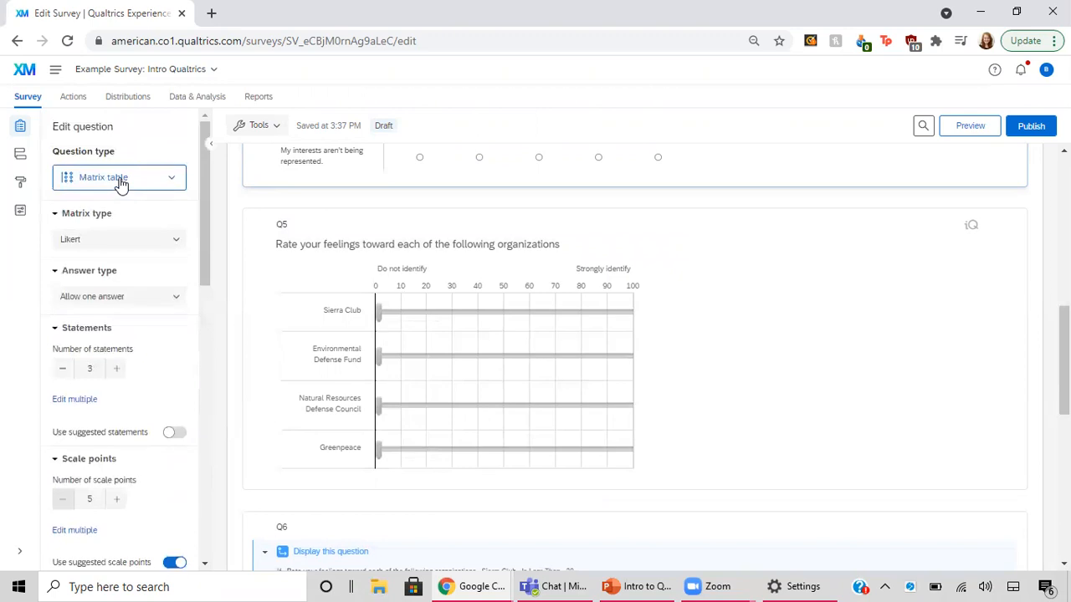
left_click(162, 186)
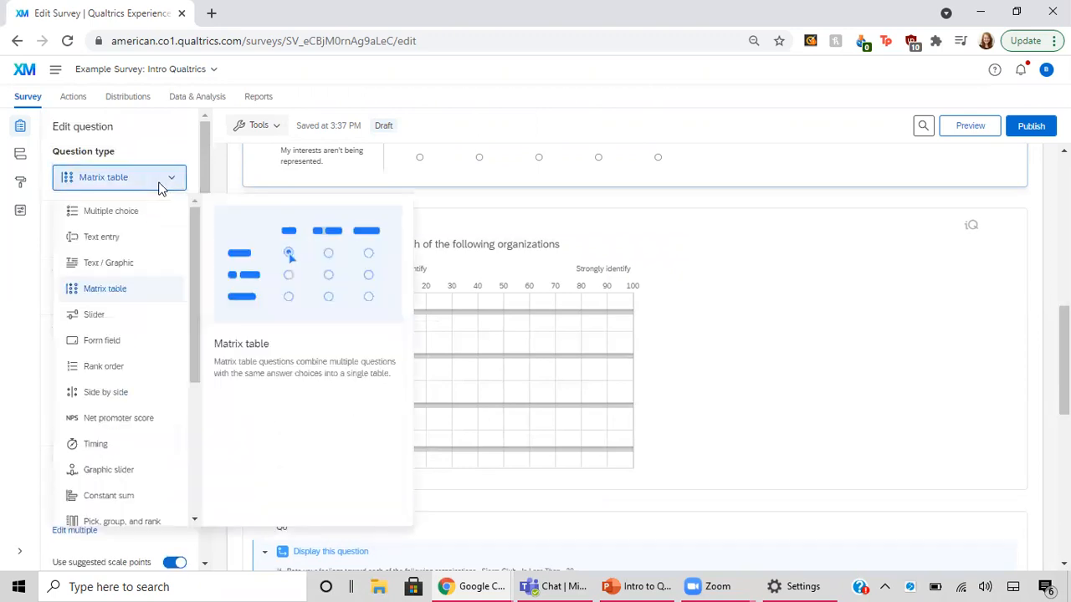
left_click(676, 327)
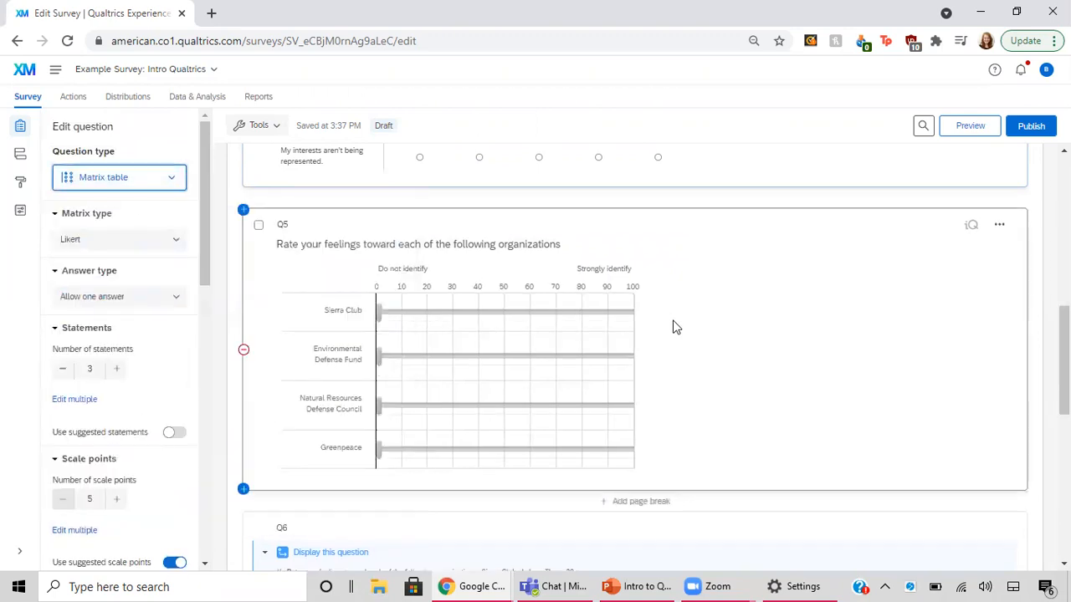
left_click(137, 174)
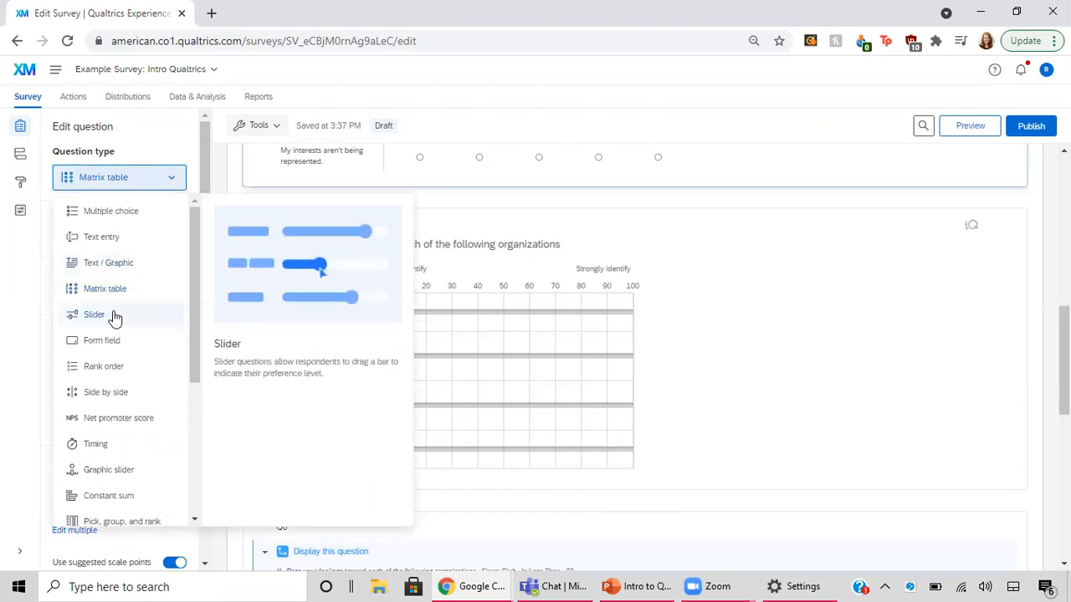
left_click(693, 371)
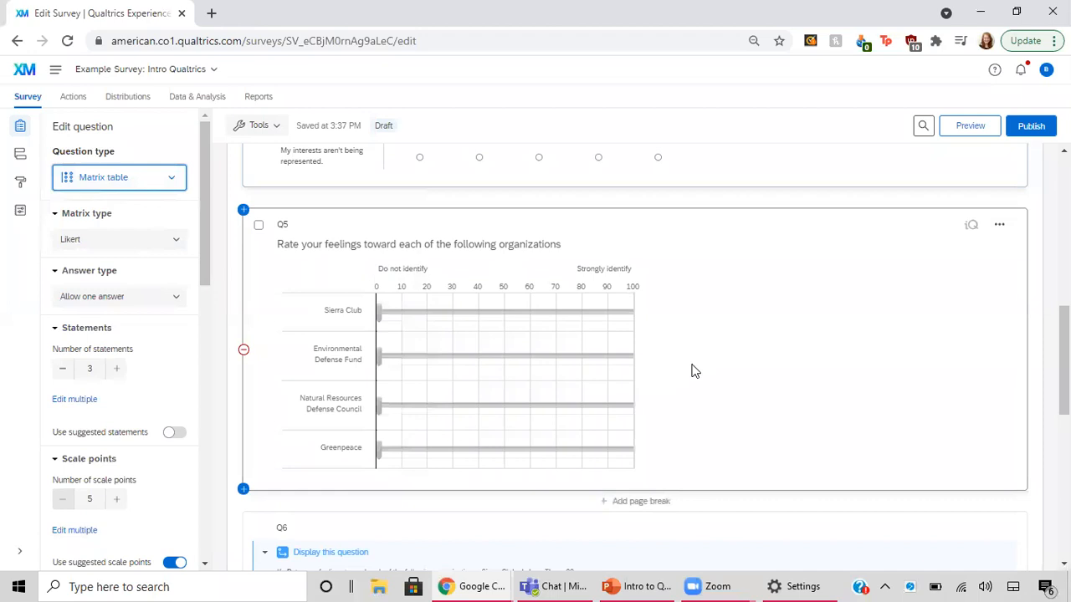
Select the Q5 slider question and review its statements, scale points and format settings
left_click(694, 371)
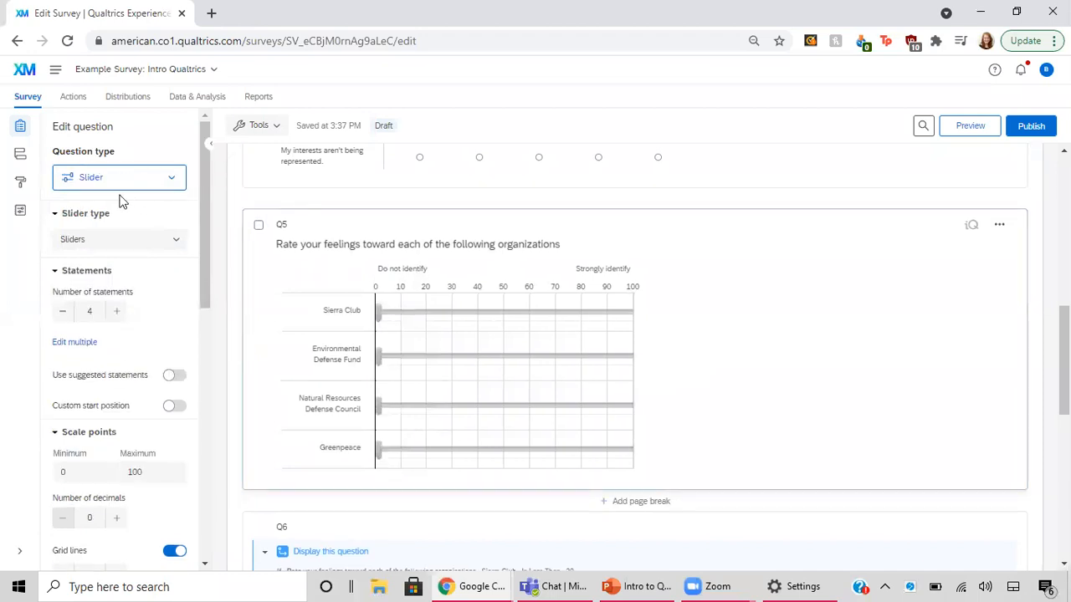
left_click(301, 247)
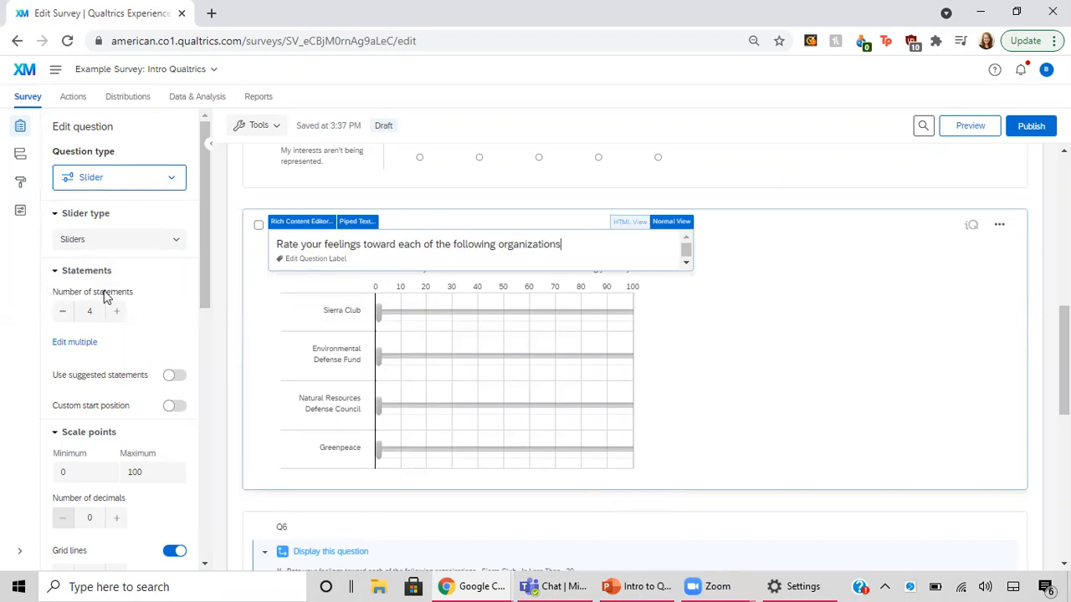
left_click(133, 302)
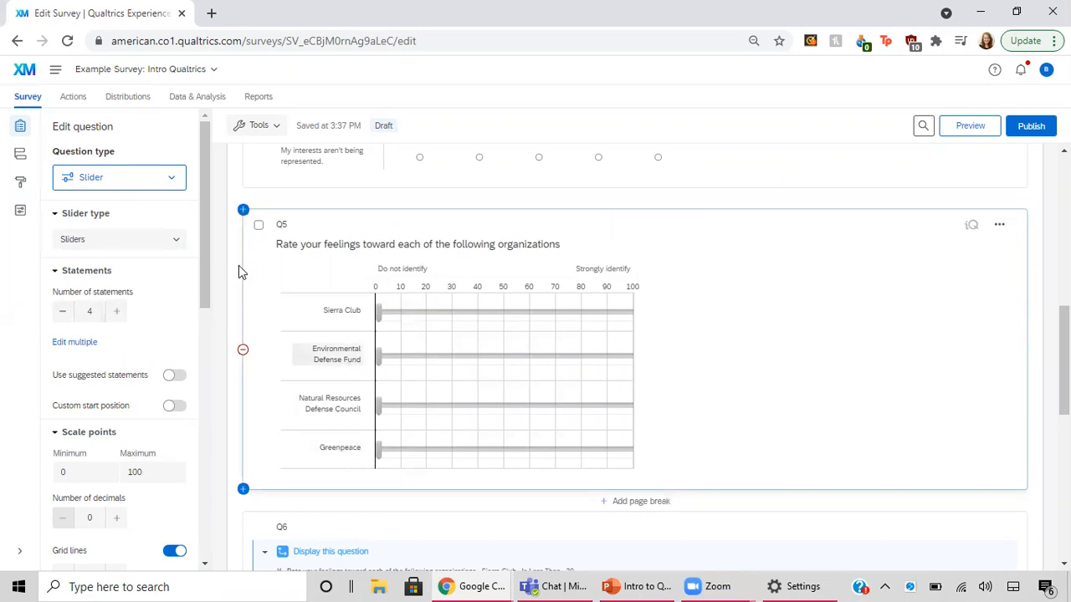
scroll(115, 351, "down", 2)
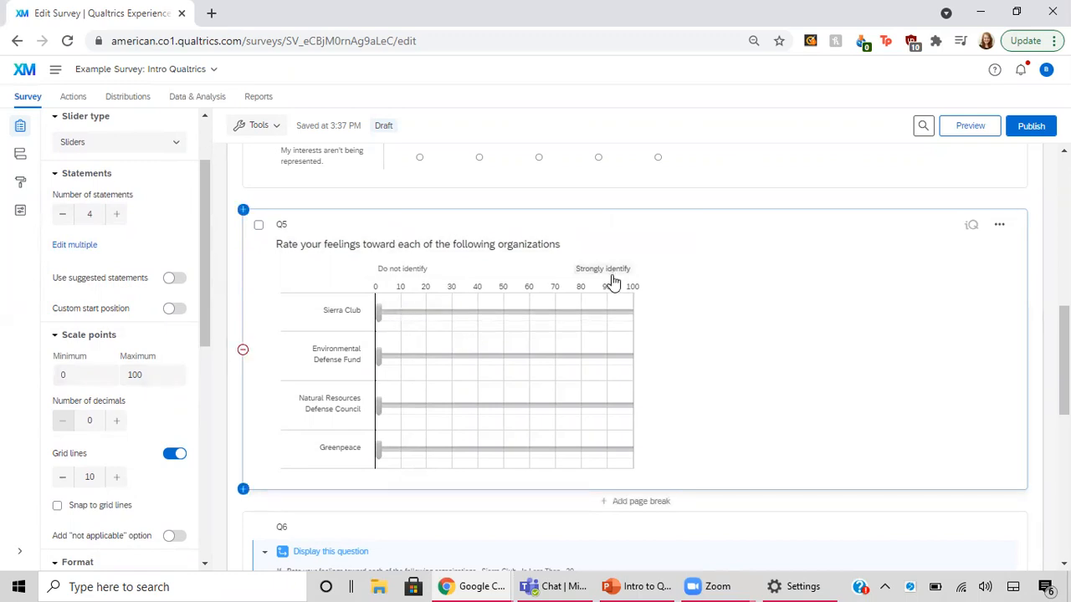
scroll(138, 447, "down", 1)
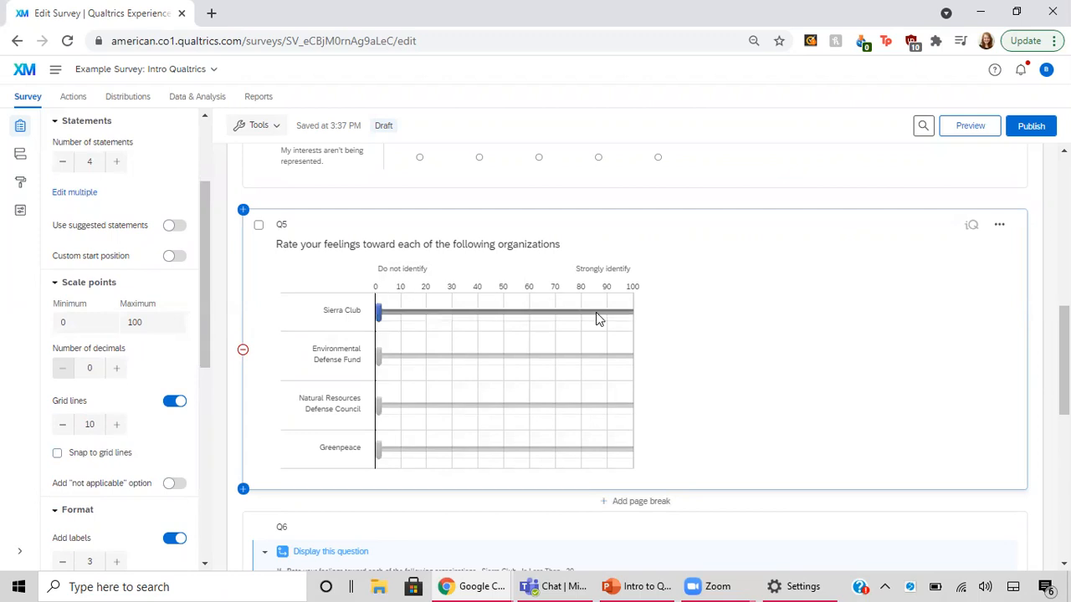
scroll(168, 460, "down", 1)
scroll(167, 460, "down", 3)
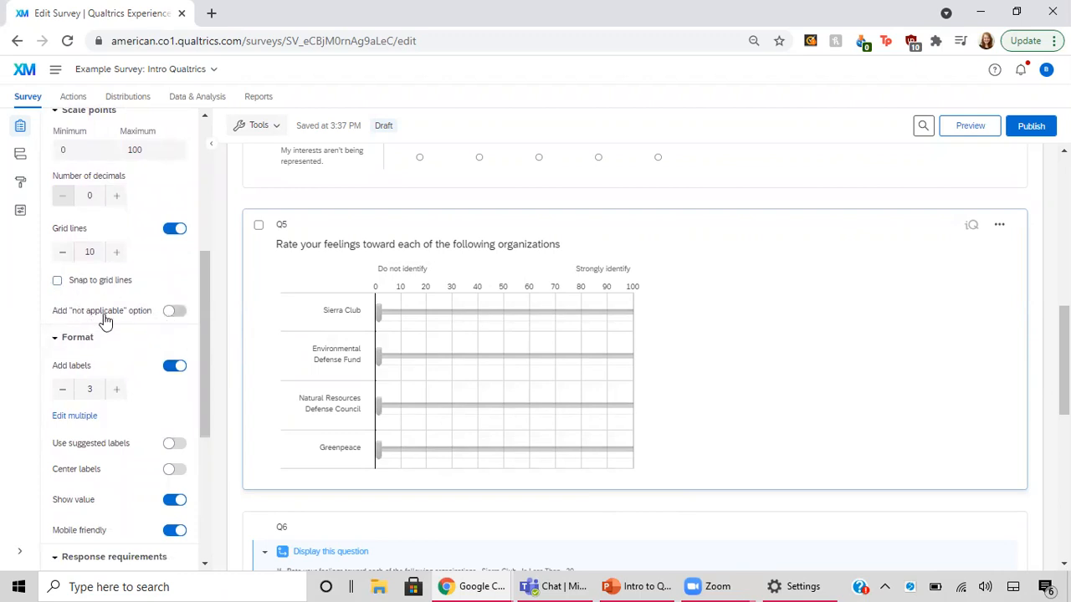
Add a "not applicable" option to the Q5 slider question and rename its label to "Don't Know"
left_click(171, 316)
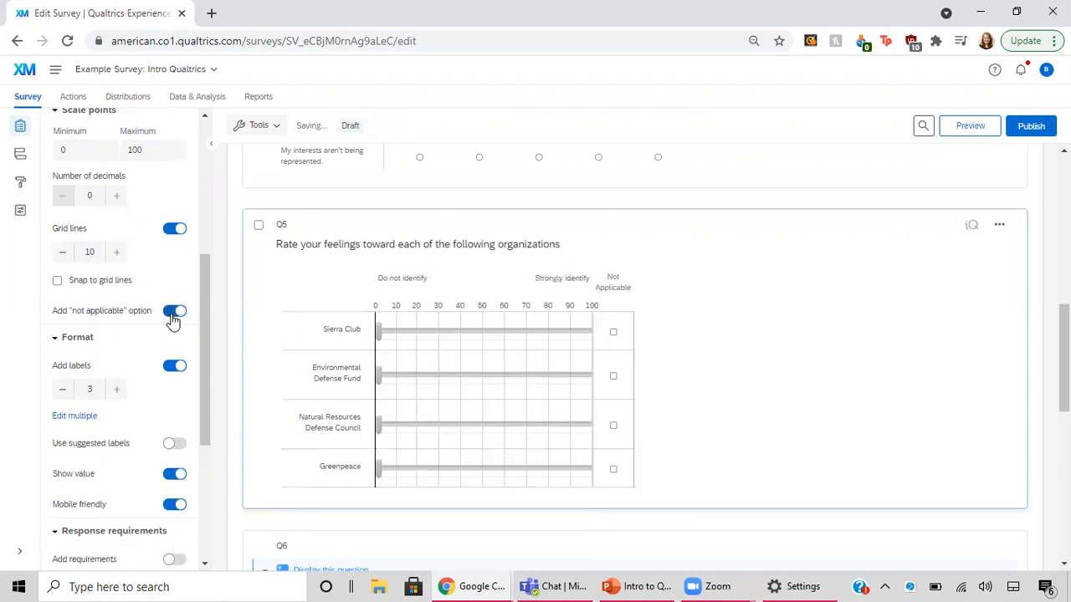
left_click(618, 286)
type("Don't")
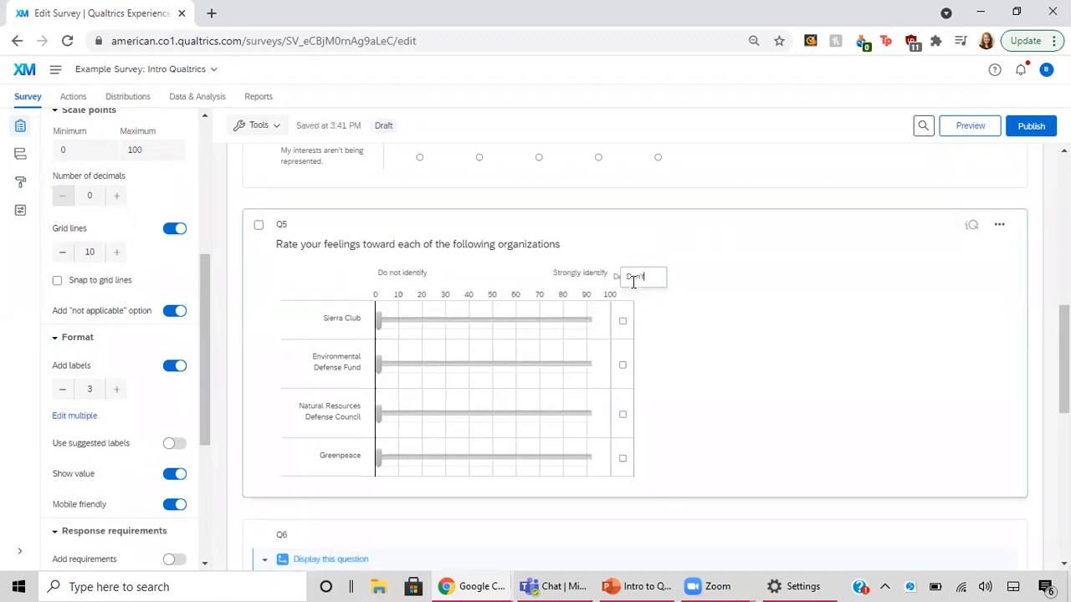
type(" Know")
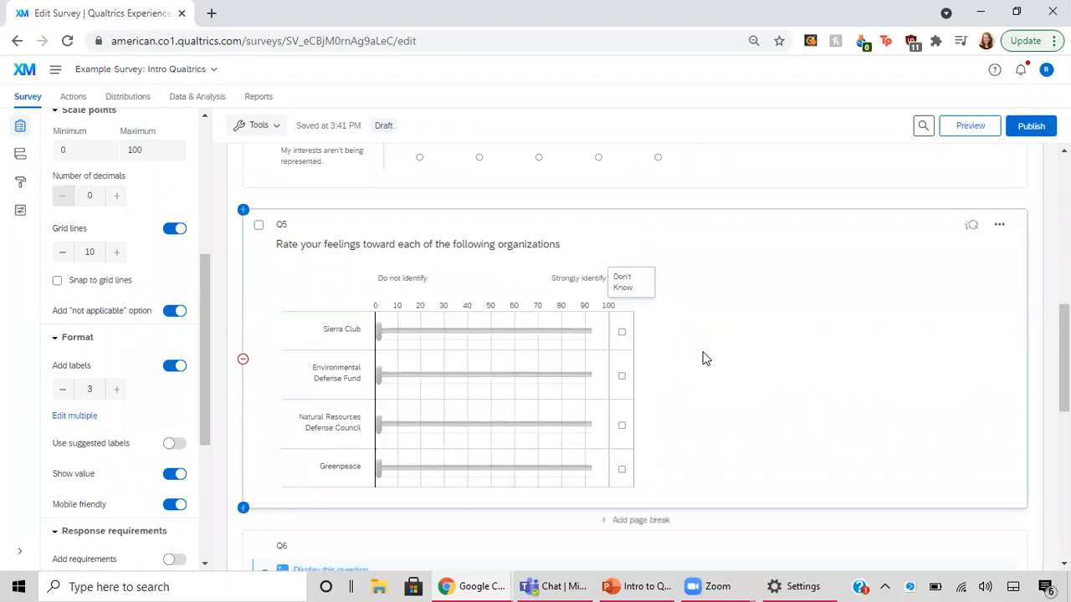
left_click(676, 335)
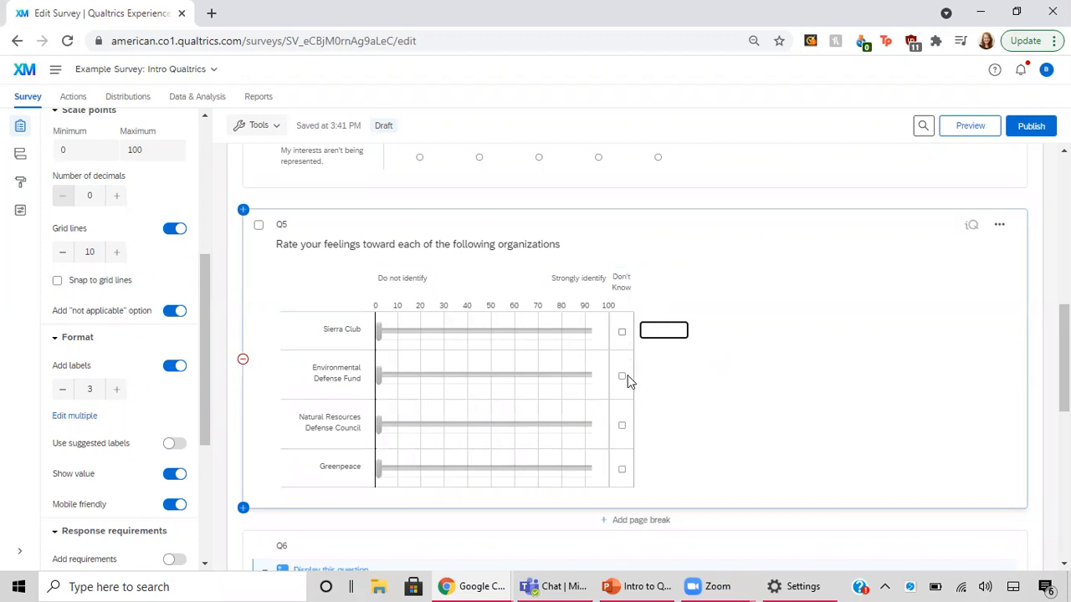
left_click(682, 393)
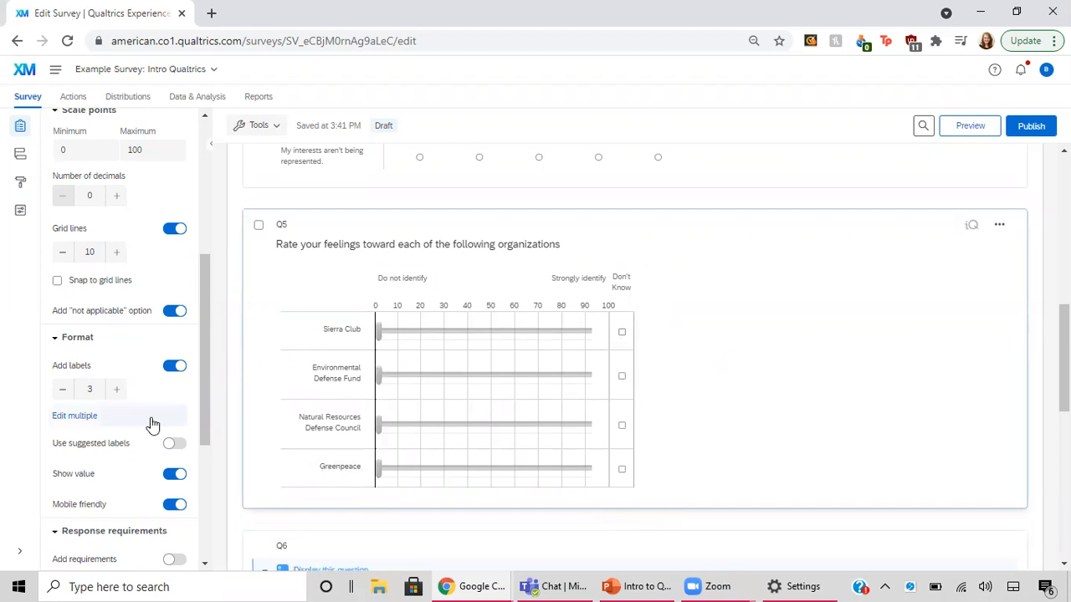
Switch Q5's slider labels off and back on, and set the number of labels to 2
scroll(151, 424, "down", 2)
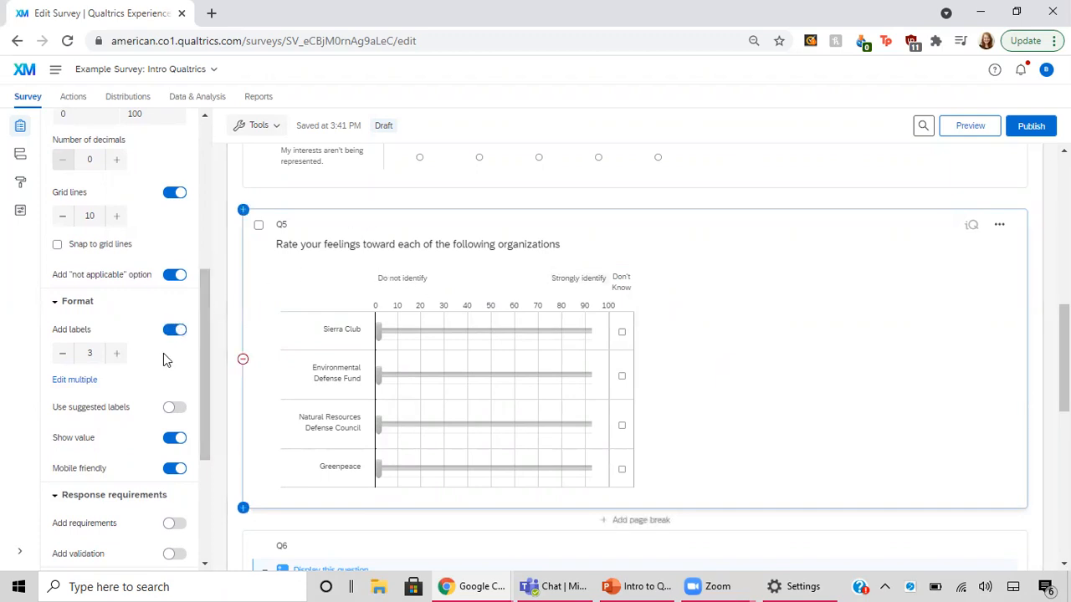
left_click(174, 330)
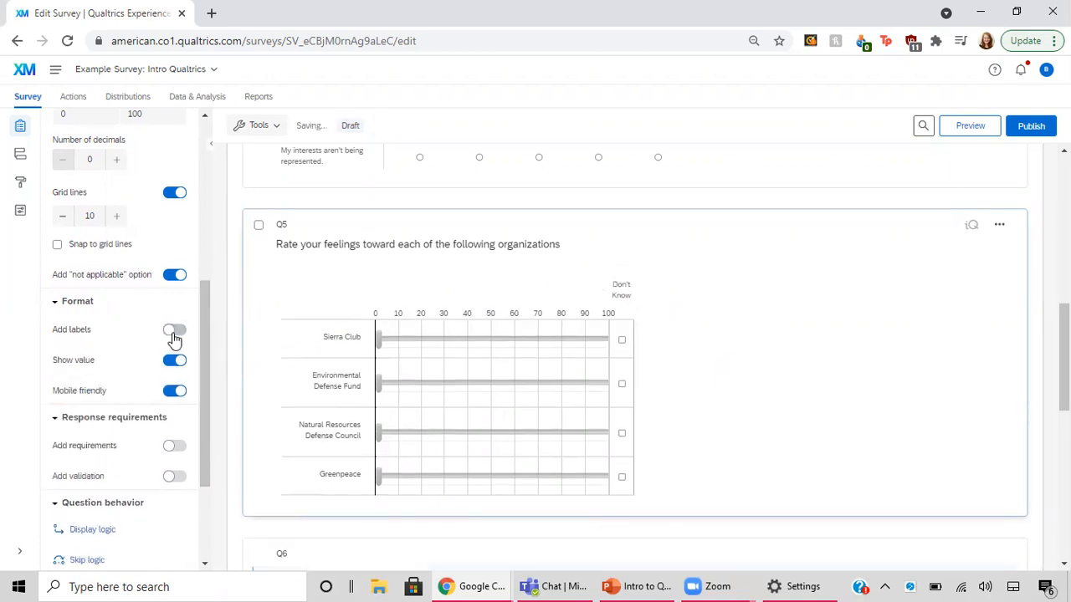
left_click(174, 332)
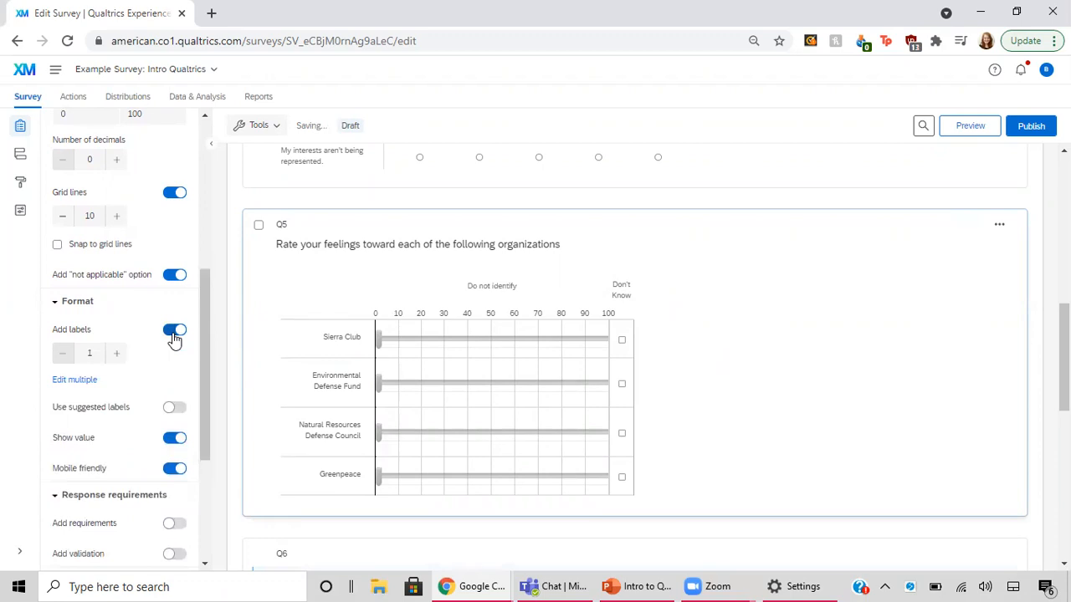
left_click(174, 333)
left_click(173, 333)
left_click(117, 354)
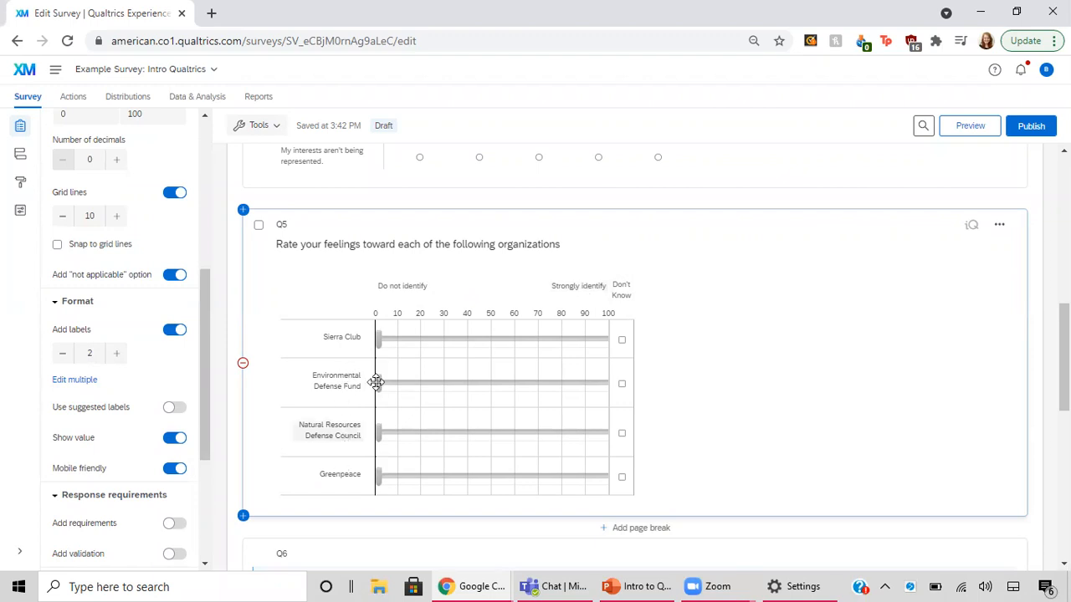
Test the Sierra Club slider by moving it along the scale and returning it to 0
left_click_drag(379, 339, 515, 339)
left_click_drag(428, 361, 358, 357)
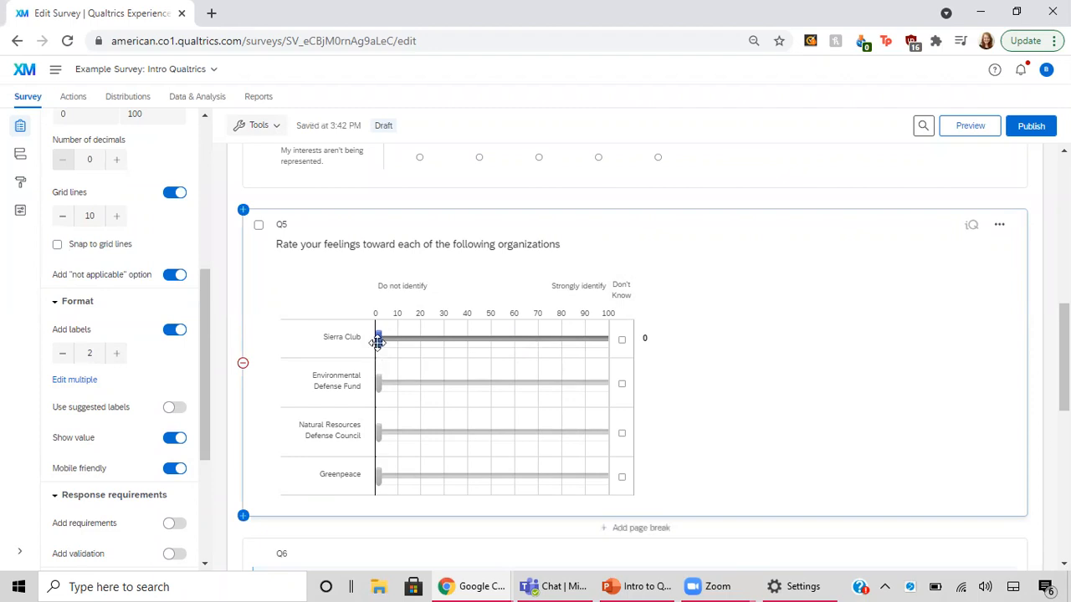
left_click_drag(377, 336, 357, 345)
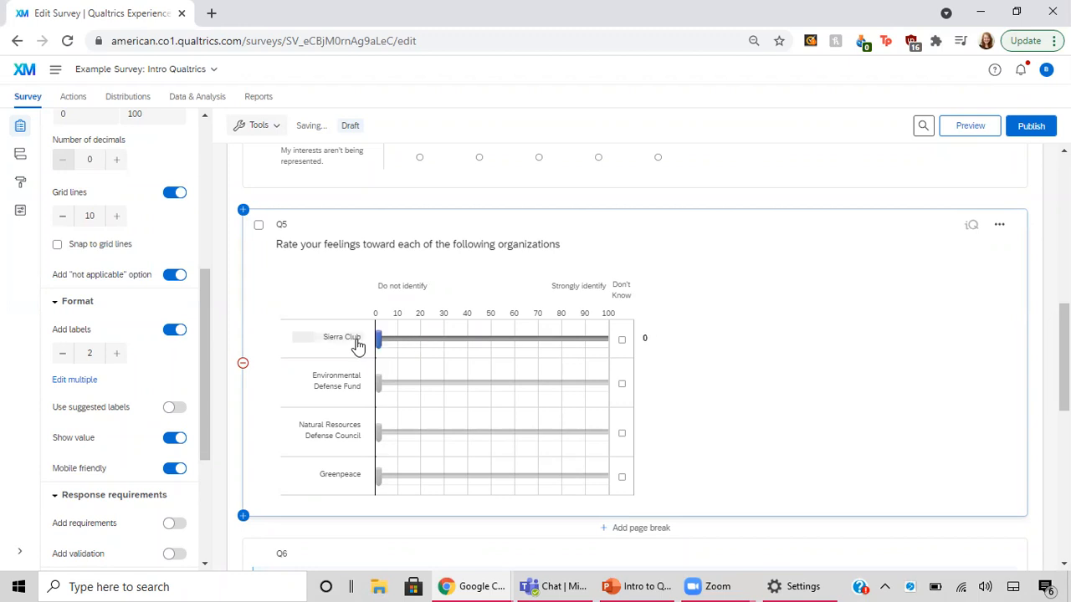
Try snapping to grid lines by moving the Sierra Club slider to 50, and turn the snapping off again
left_click(57, 246)
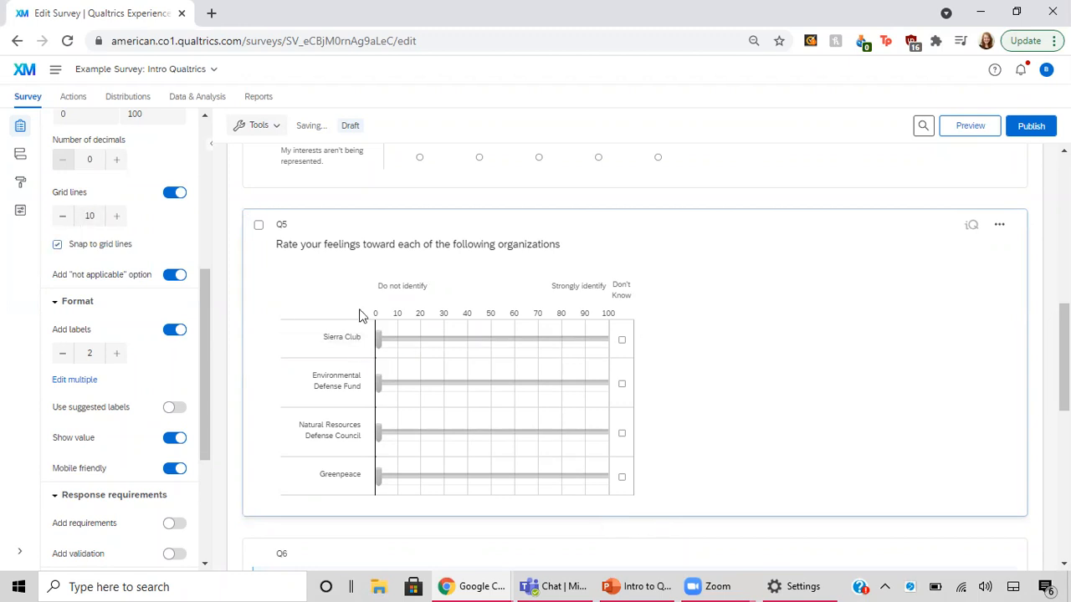
left_click_drag(378, 336, 479, 340)
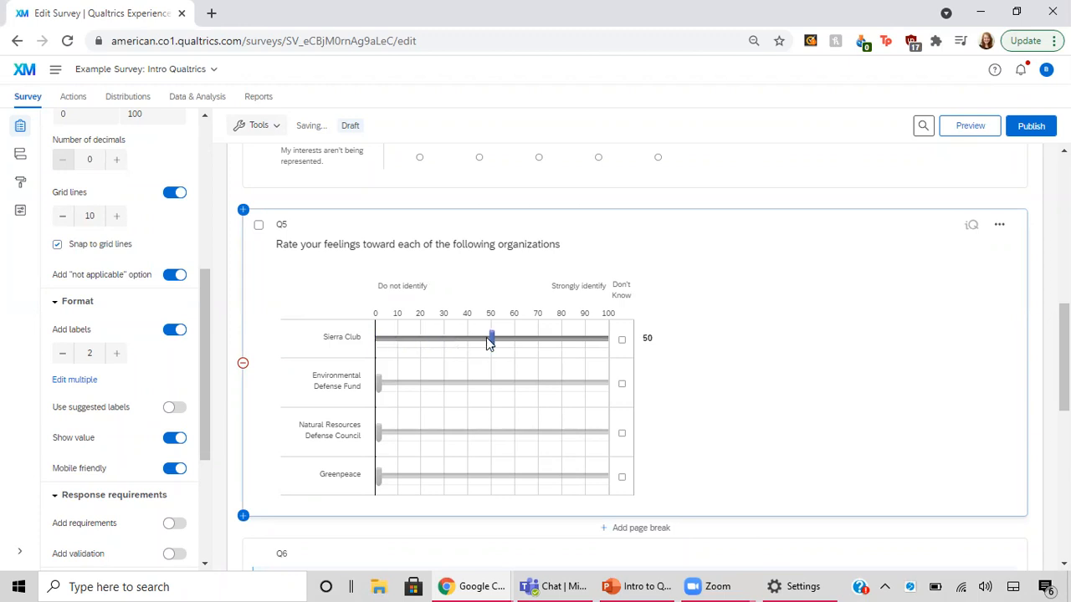
left_click(58, 246)
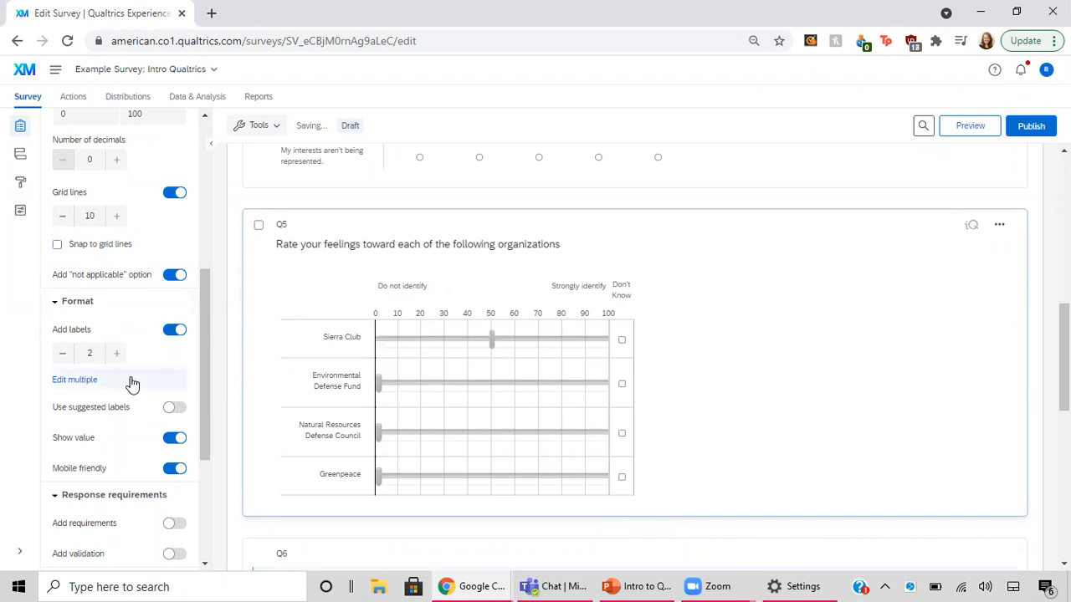
Set Q5's statement randomization to display answers in a random order, save it, and return the Sierra Club slider to 0
scroll(131, 383, "down", 2)
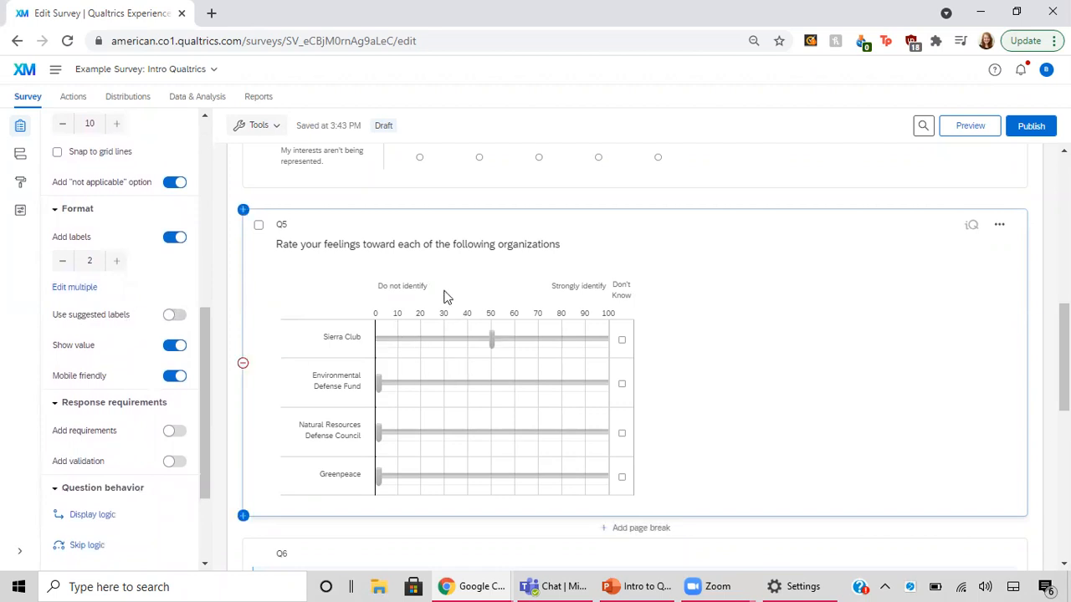
scroll(138, 403, "down", 2)
scroll(138, 402, "down", 2)
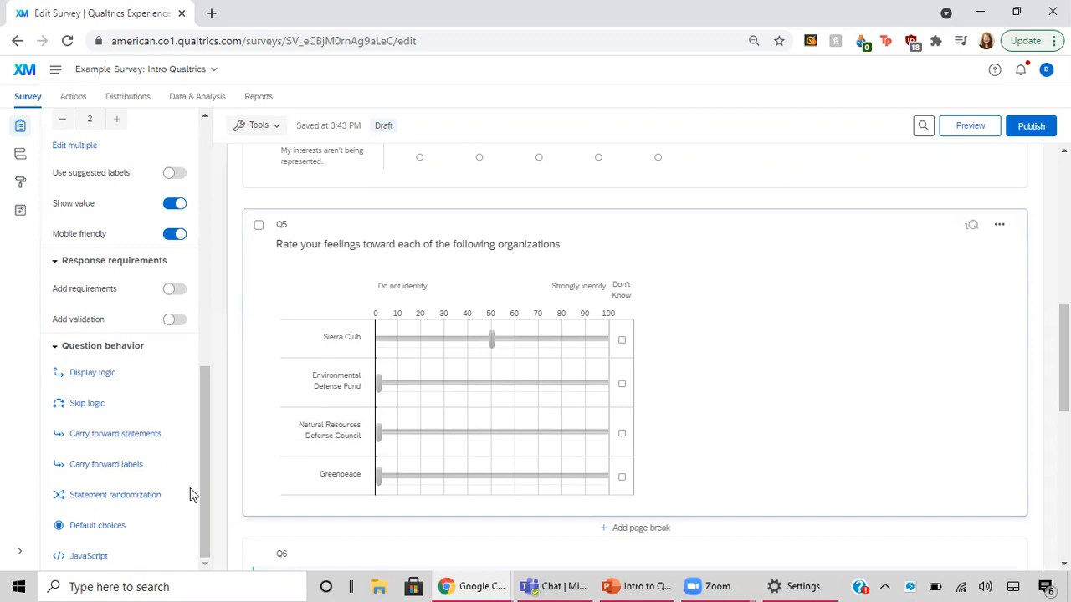
left_click(123, 502)
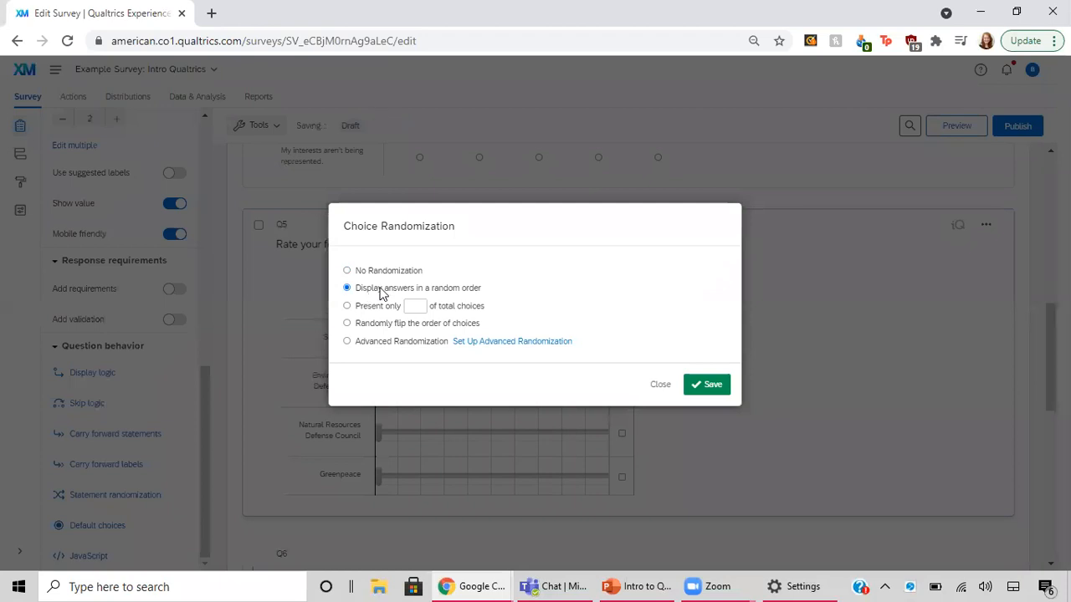
left_click(709, 389)
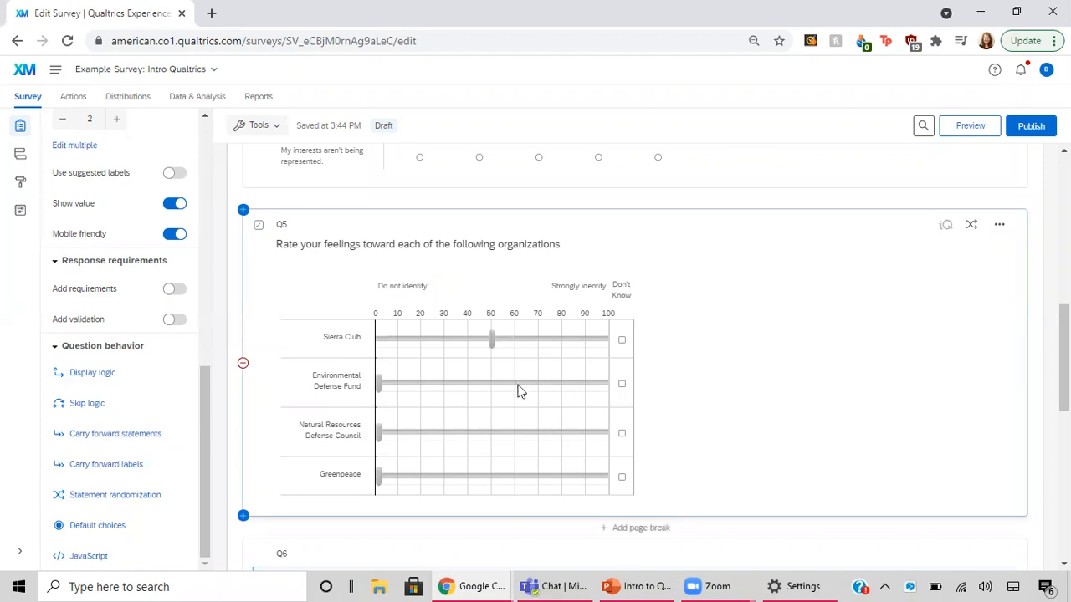
left_click_drag(485, 336, 362, 351)
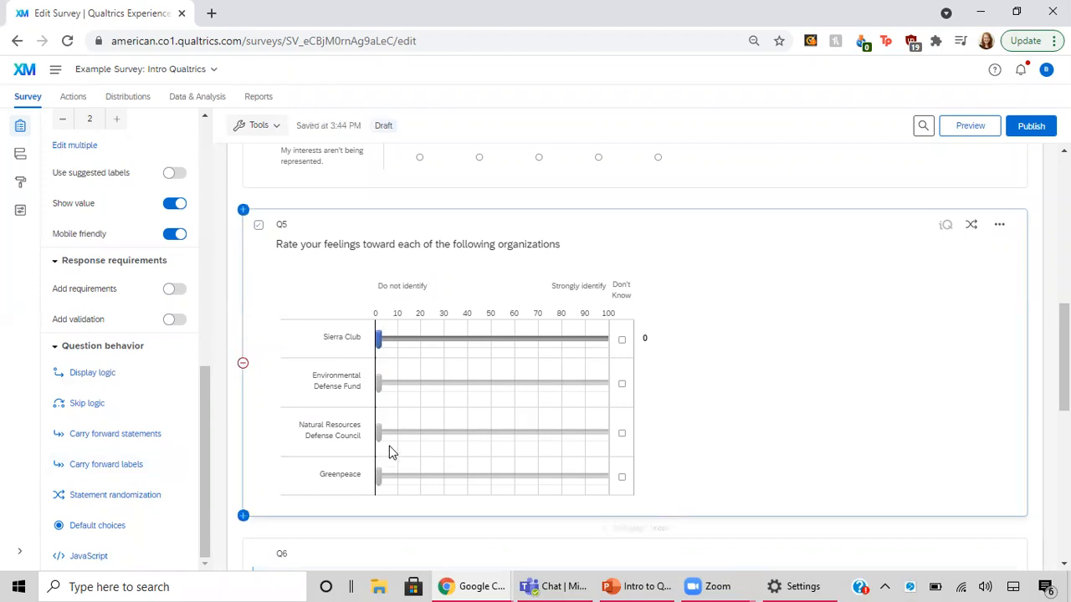
Rename question Q5, which asks for feelings toward each organization, as Organizations
scroll(389, 446, "down", 1)
scroll(389, 446, "down", 5)
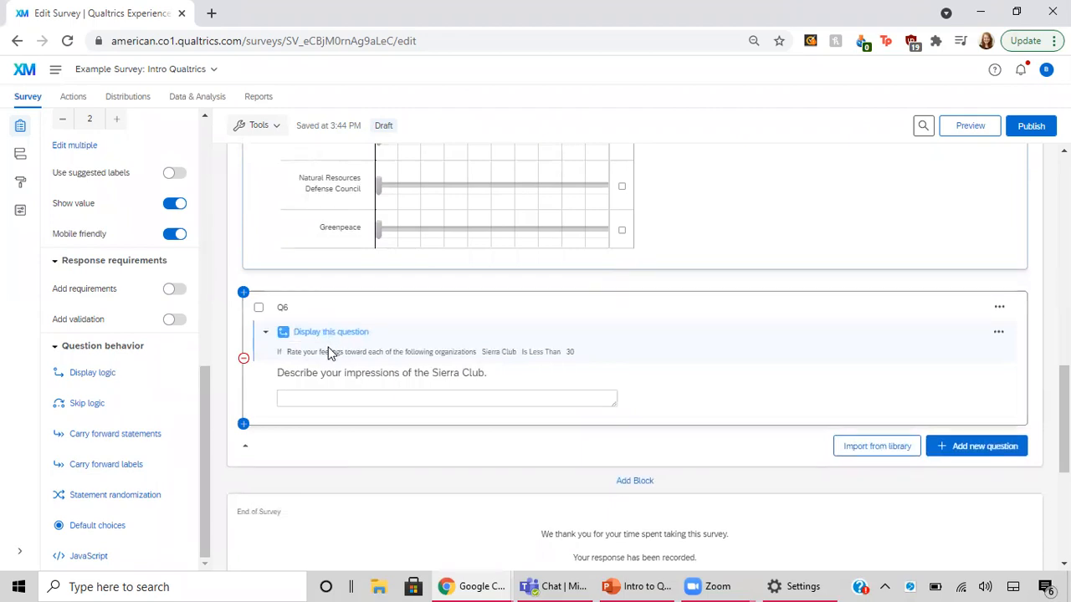
scroll(408, 233, "up", 2)
scroll(407, 233, "down", 1)
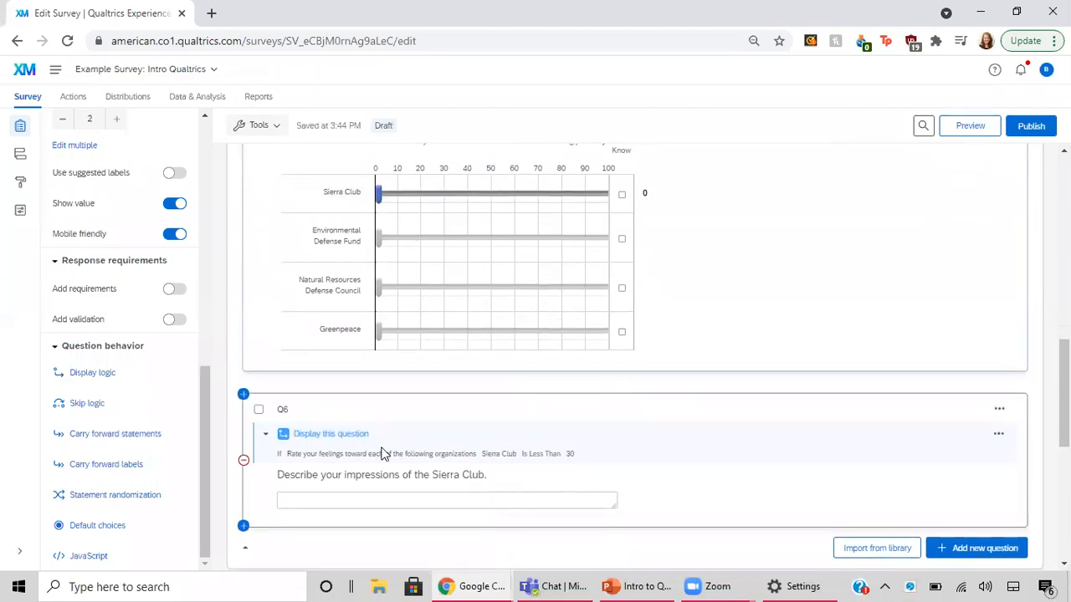
scroll(370, 332, "up", 1)
left_click(282, 193)
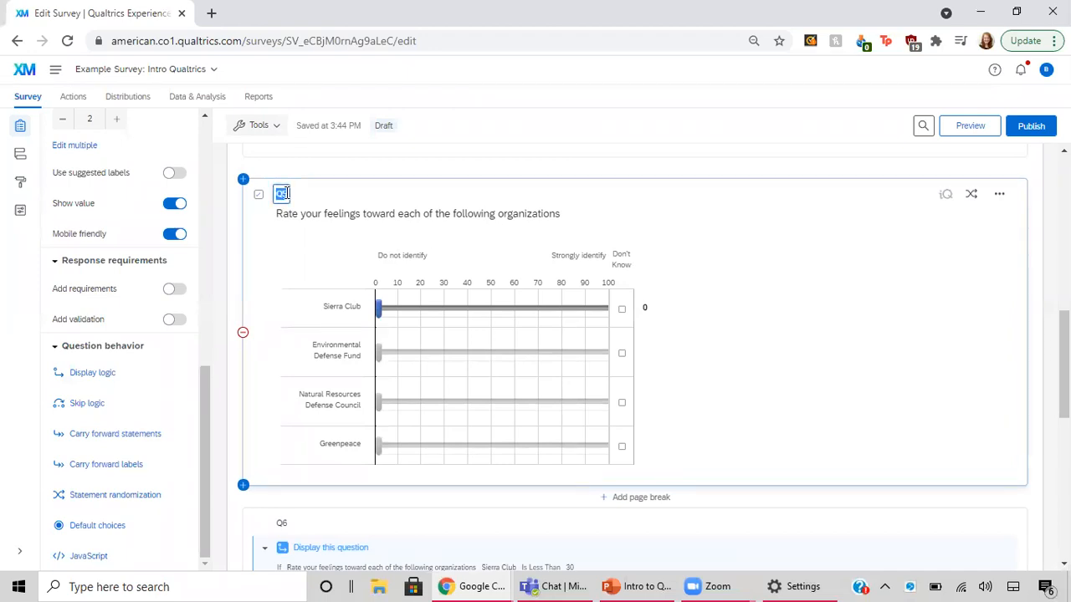
type("Q")
type("rganizatio")
type("ns")
left_click(396, 199)
Rename question Q6, which asks for impressions of the Sierra Club, as SierraFollowUp
scroll(709, 273, "down", 2)
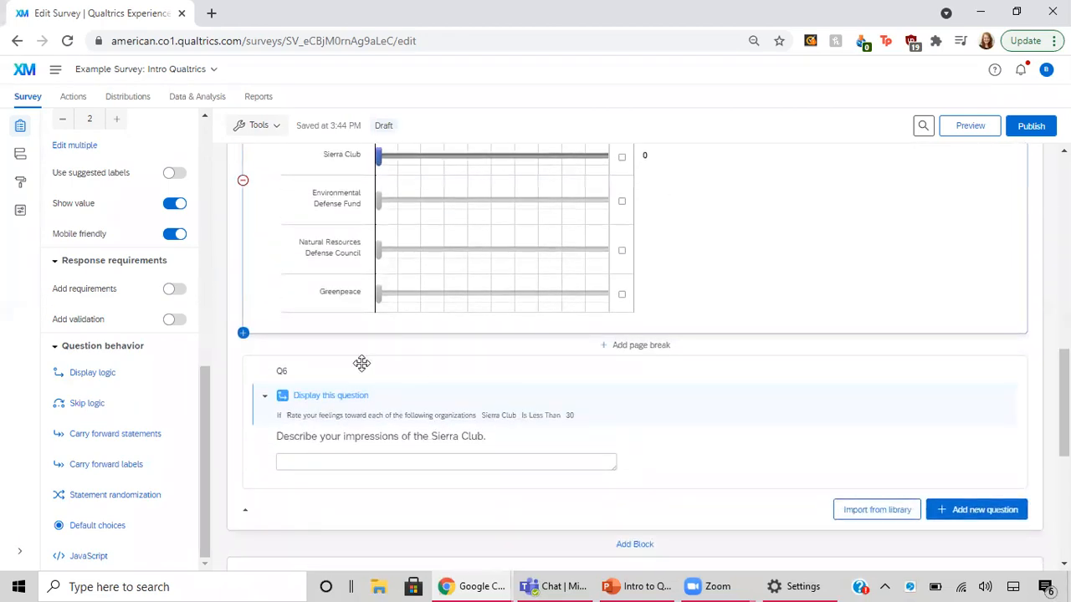
left_click(283, 373)
type("Sierra")
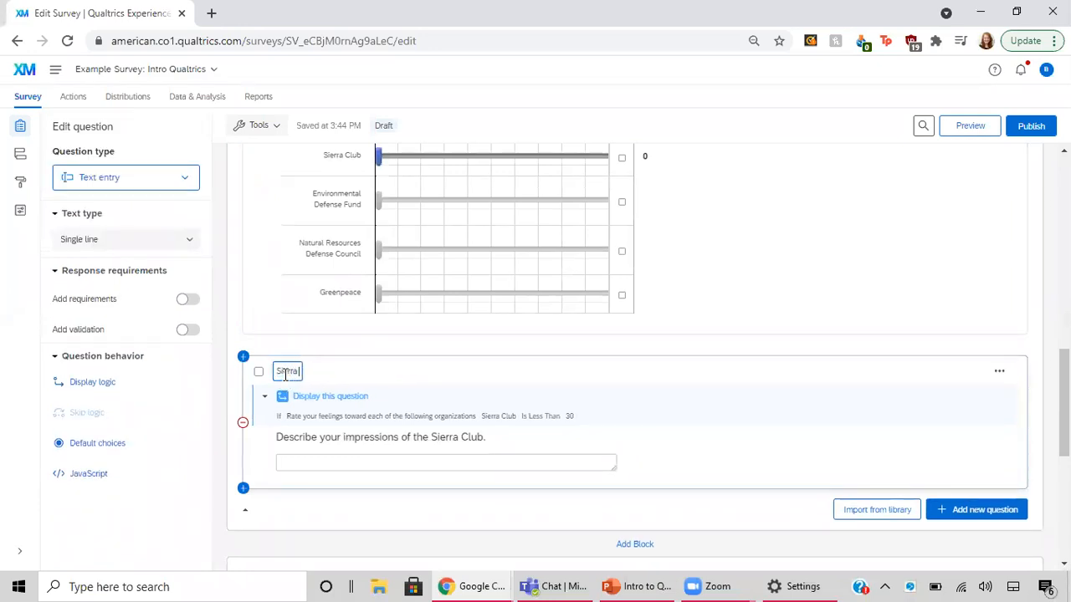
type("FollowUp")
left_click(387, 353)
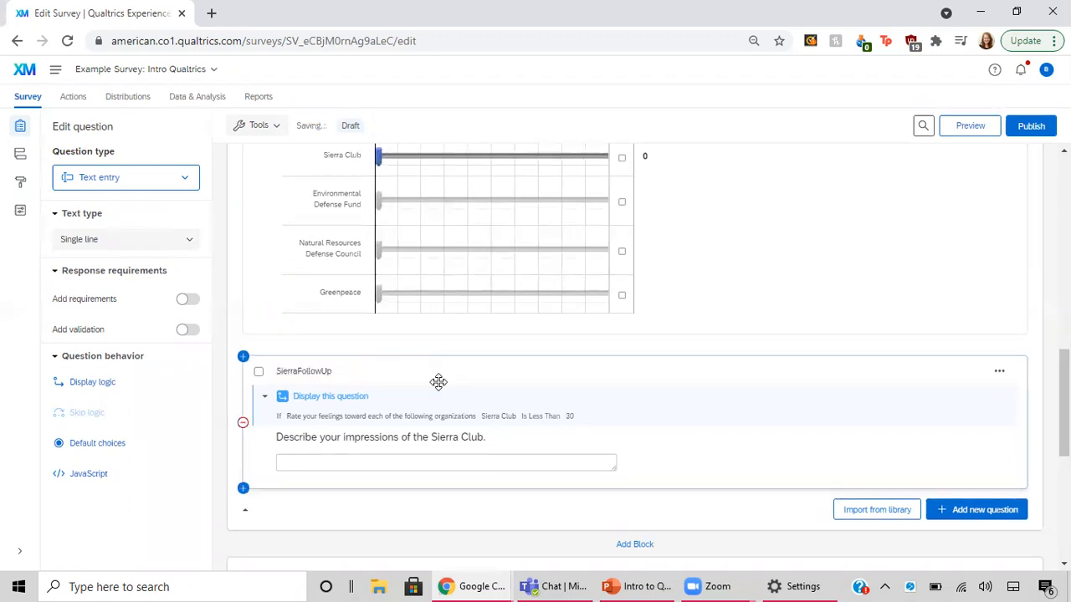
Set SierraFollowUp as a text entry question with the Essay text box type, and enlarge its answer box
scroll(438, 382, "down", 1)
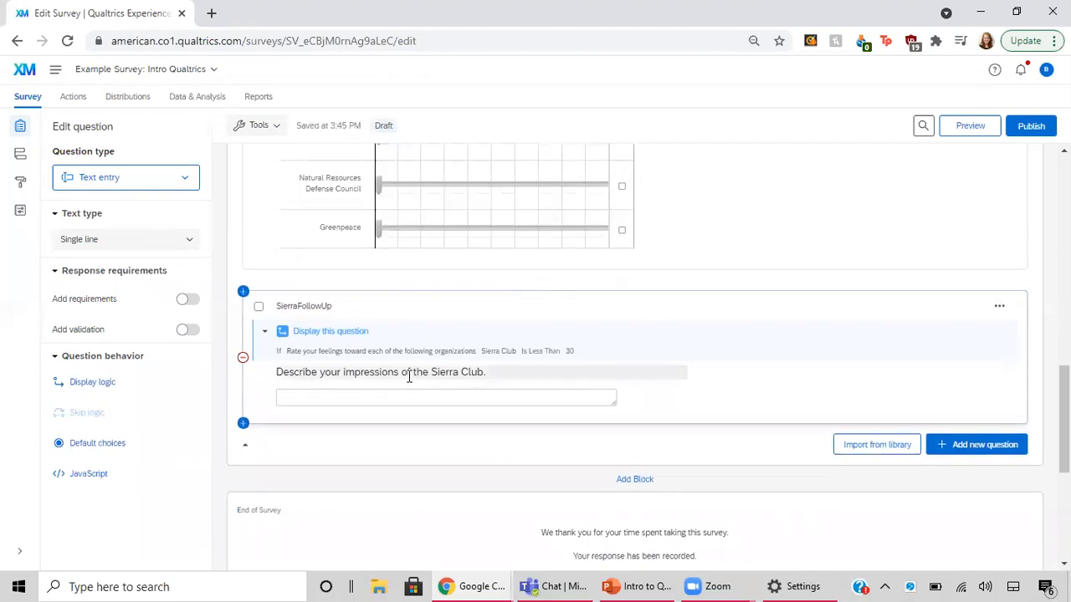
left_click(409, 375)
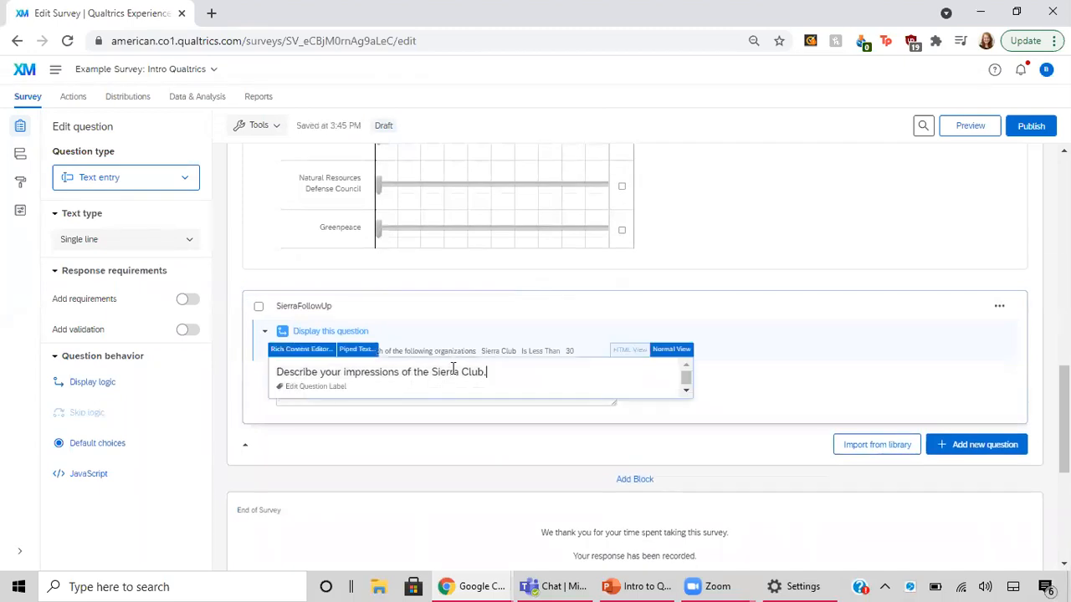
left_click(143, 181)
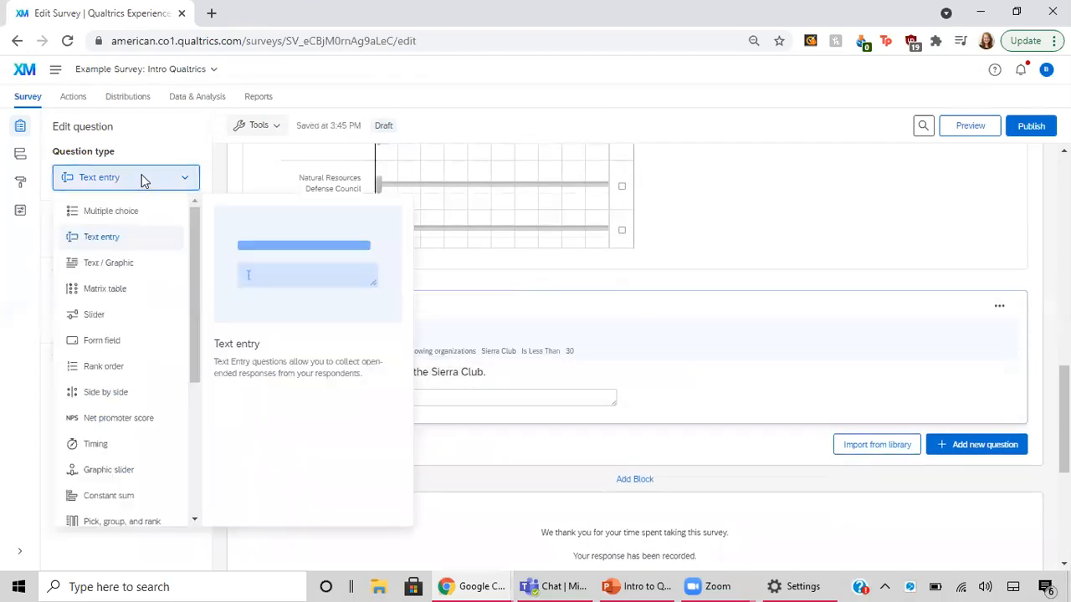
left_click(135, 241)
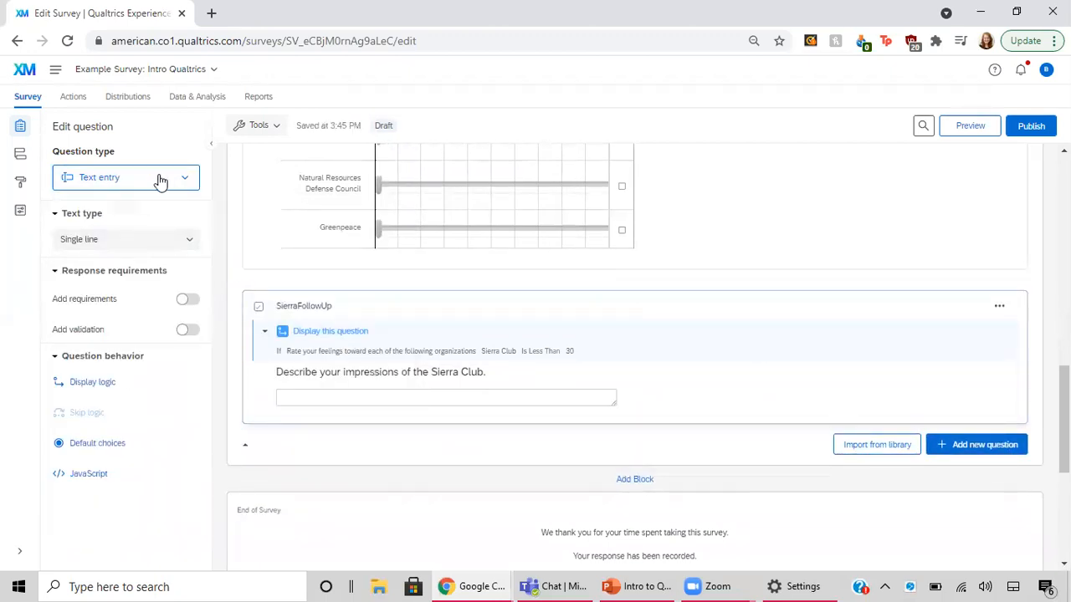
left_click(104, 241)
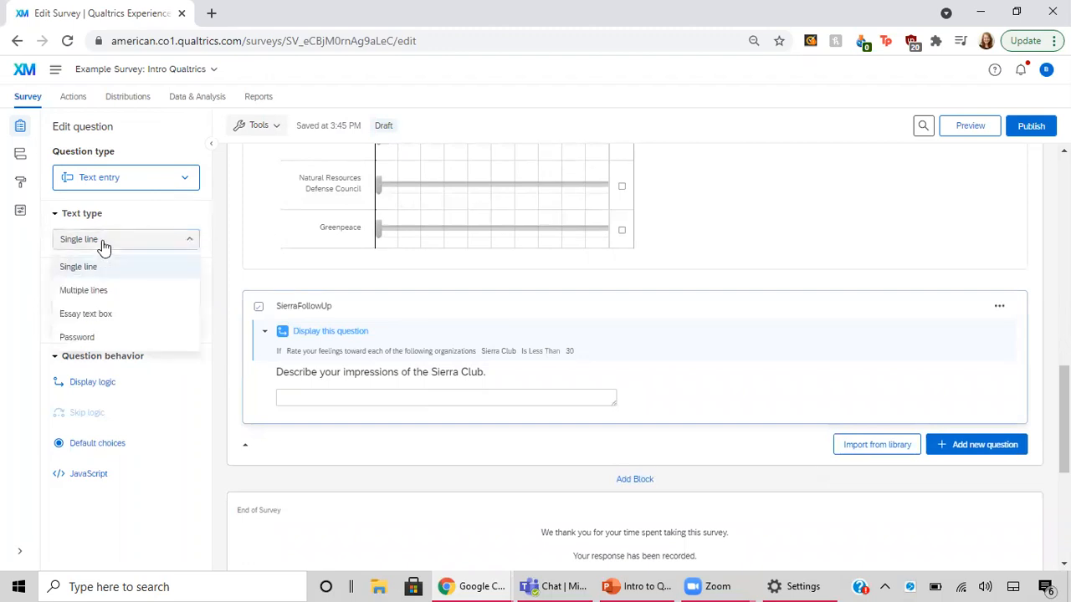
left_click(106, 314)
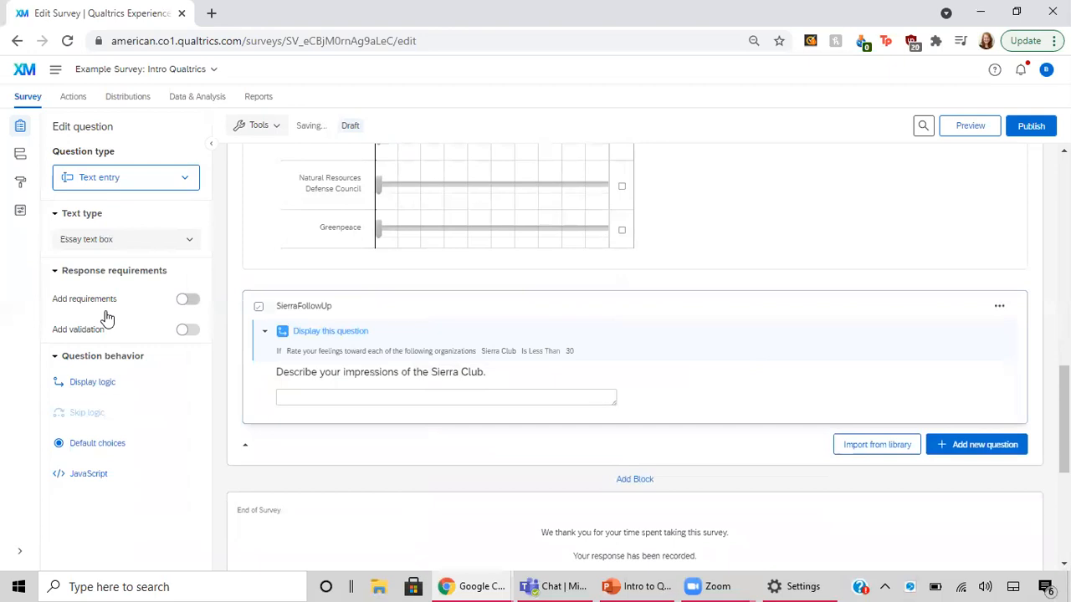
left_click_drag(607, 402, 642, 499)
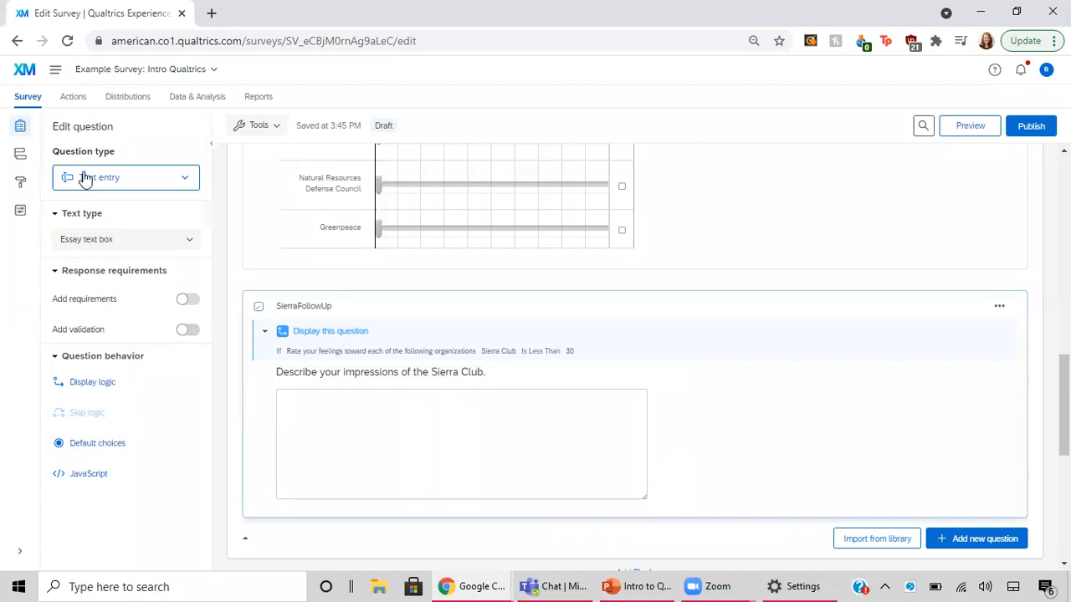
Define SierraFollowUp's display logic so the question shows only if the Organizations rating for Sierra Club Is Less Than 30
left_click(99, 386)
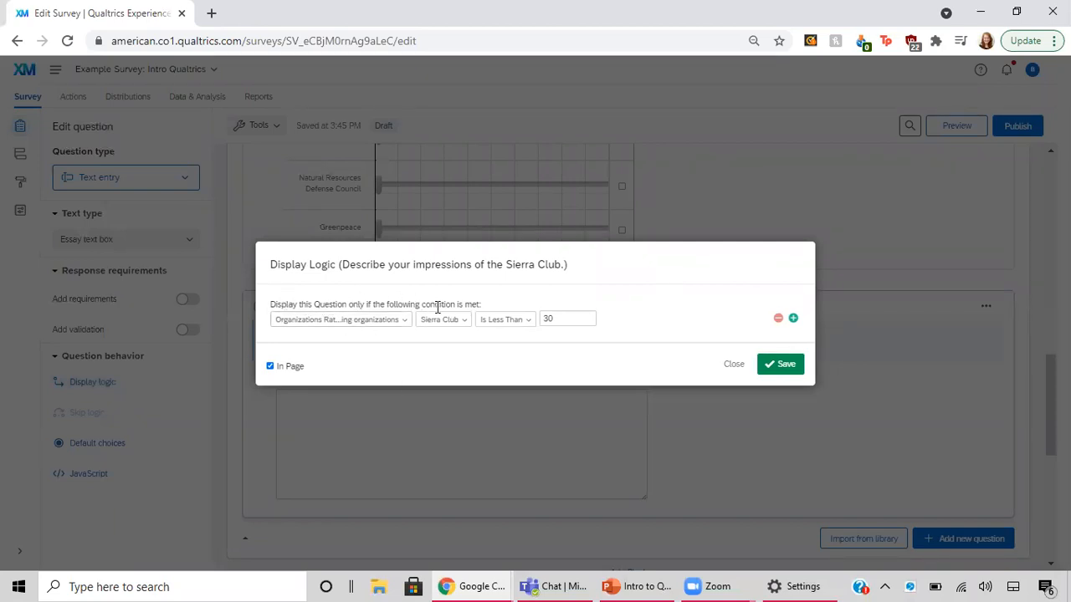
left_click(367, 325)
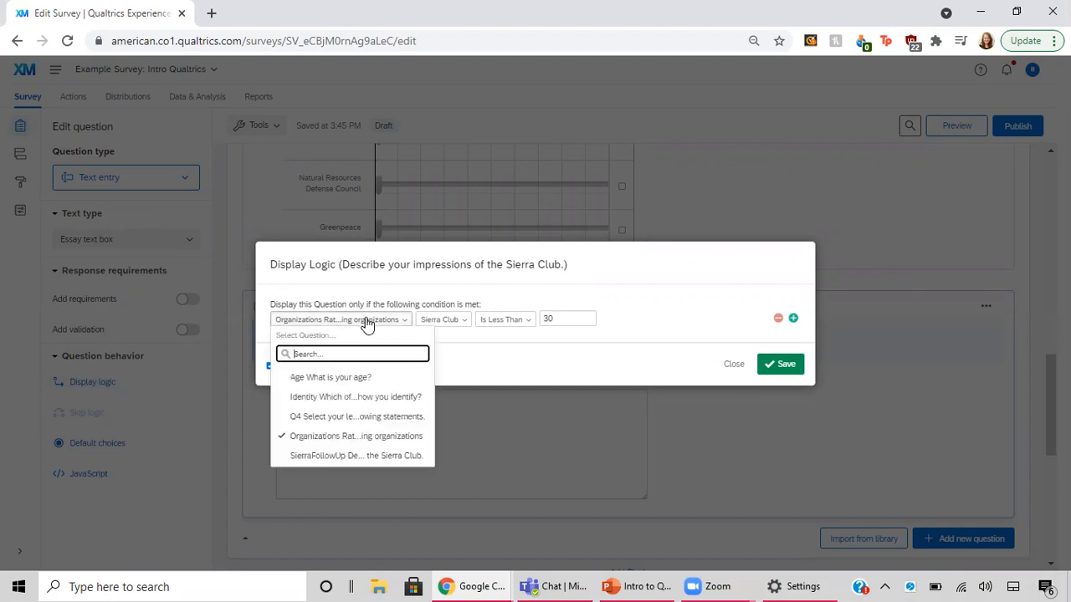
left_click(350, 435)
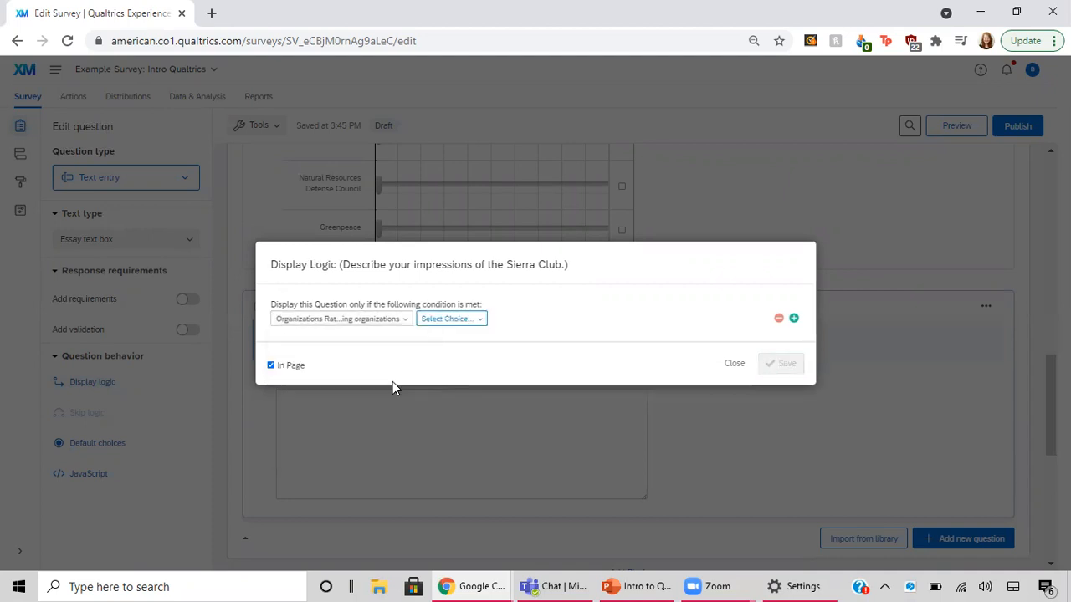
left_click(442, 322)
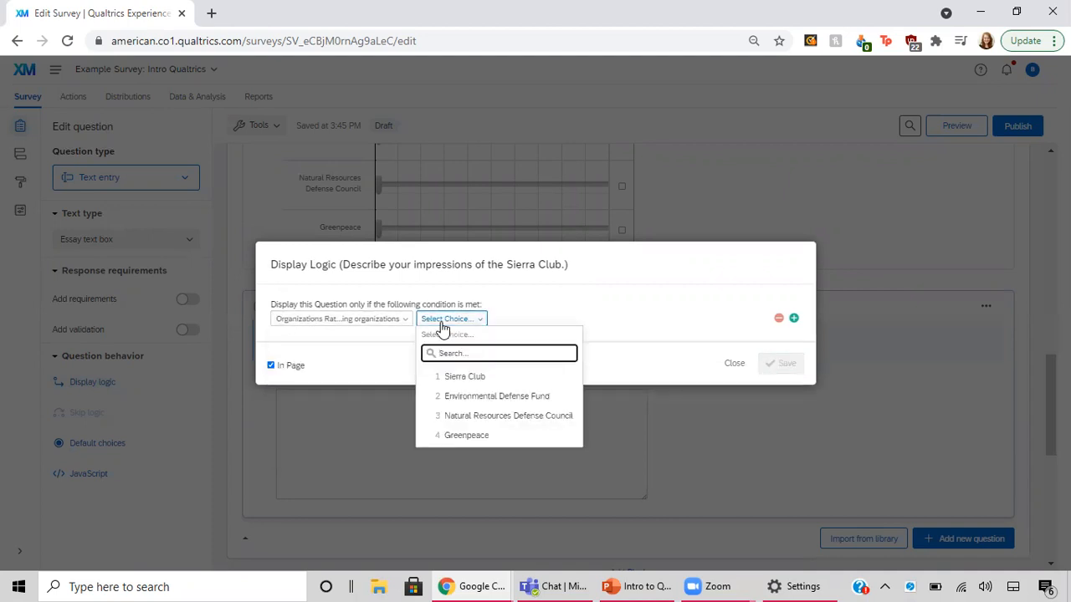
left_click(463, 378)
left_click(517, 321)
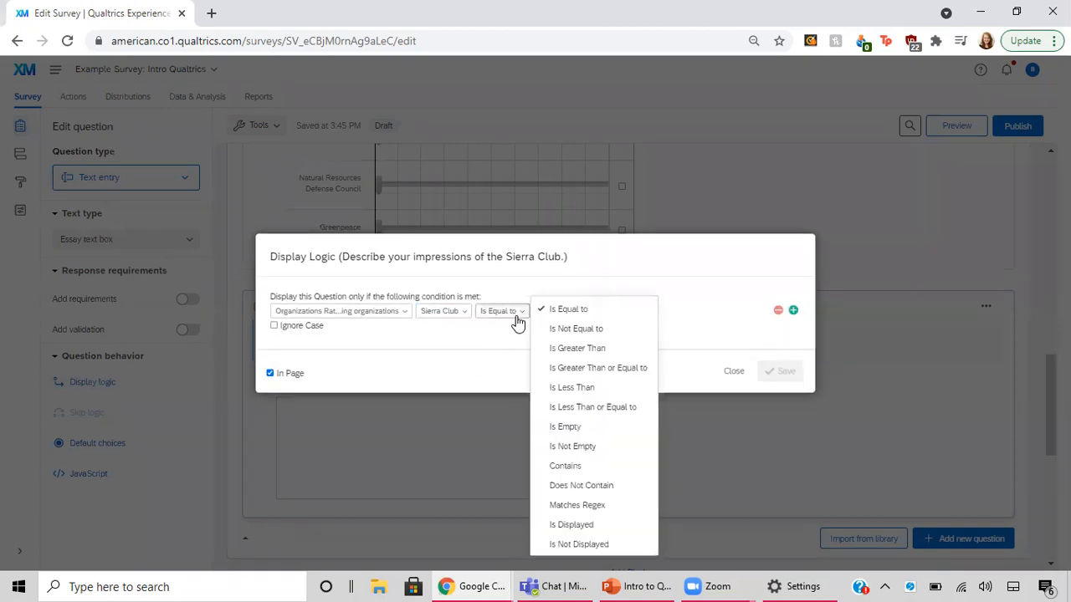
left_click(570, 390)
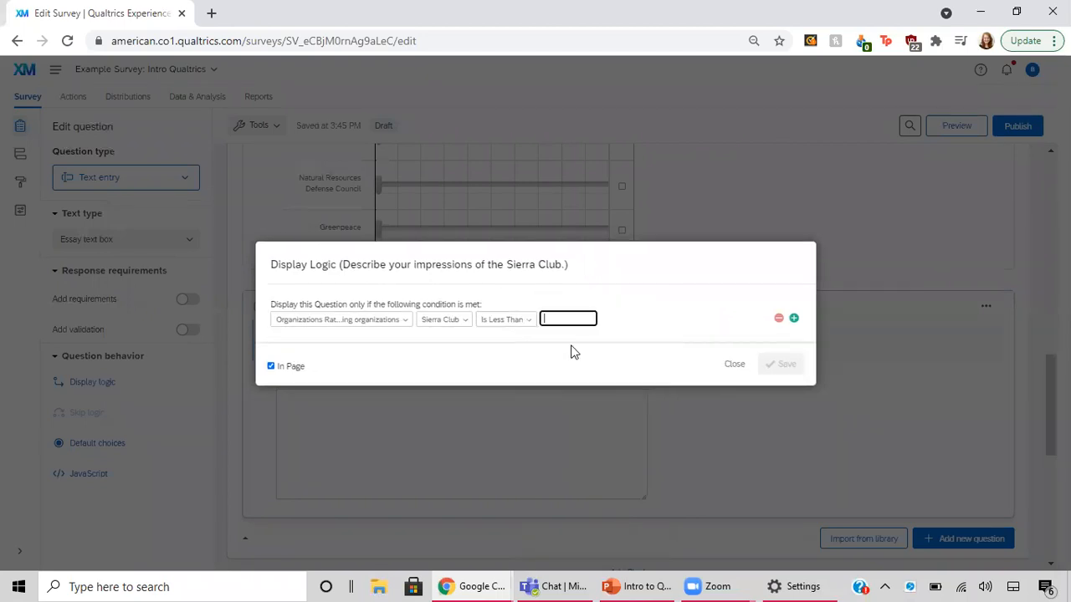
type("30")
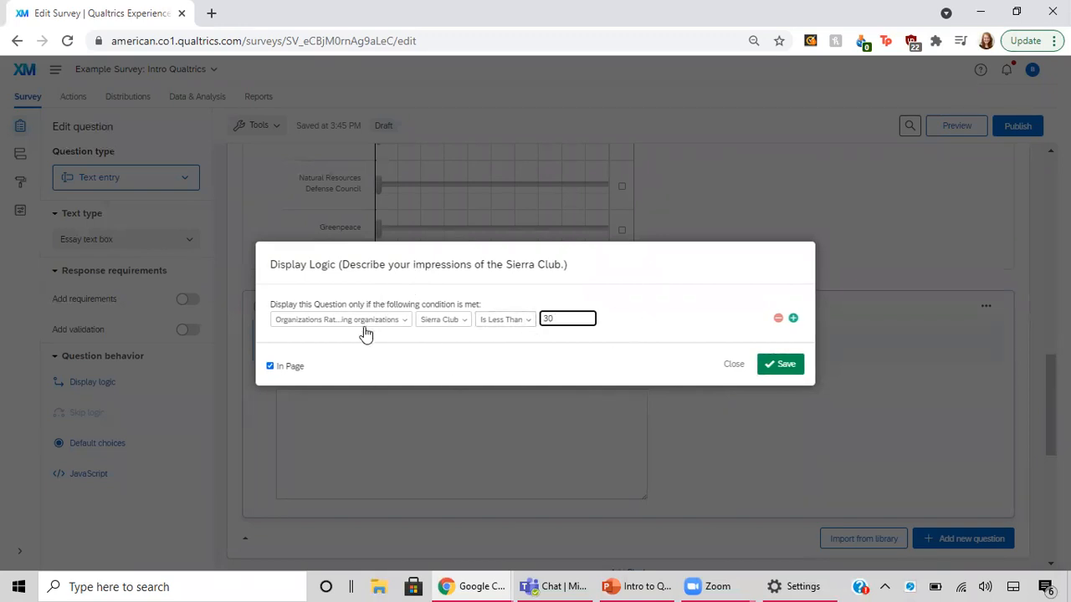
Switch the In Page option off and back on, and save the display logic
left_click(270, 366)
left_click(270, 366)
left_click_drag(541, 319, 563, 318)
left_click(647, 315)
left_click(788, 365)
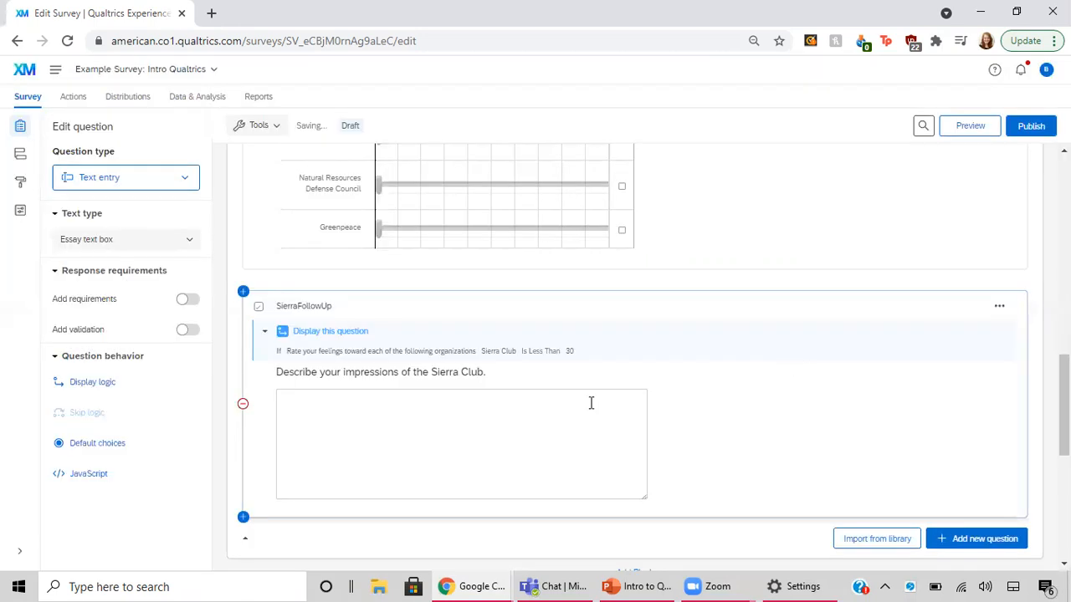
Add a page break between Q4 and the Organizations question
scroll(396, 387, "down", 2)
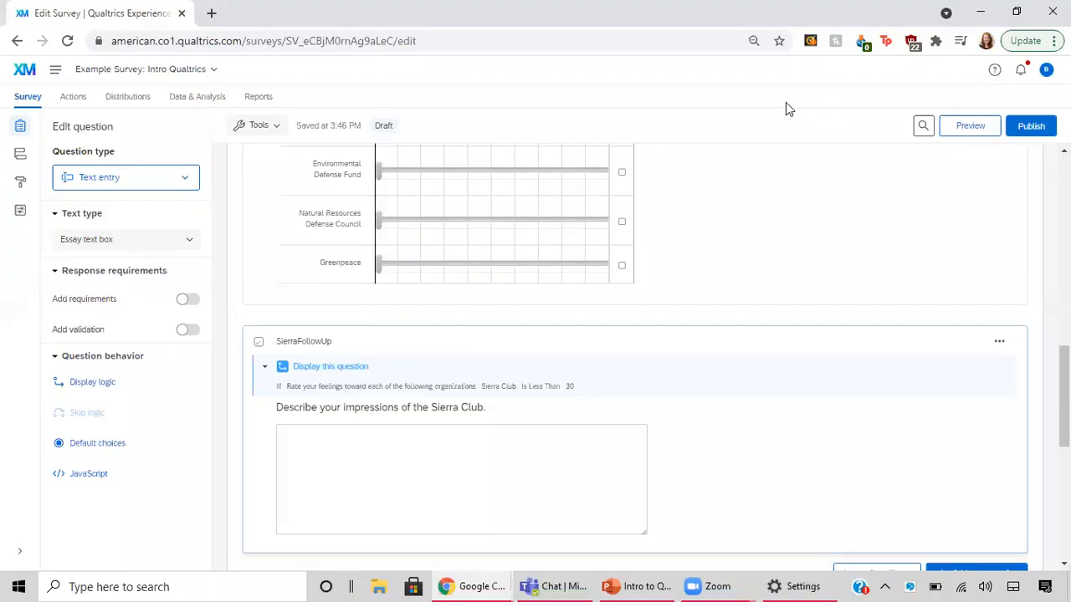
scroll(639, 276, "up", 1)
scroll(639, 276, "up", 4)
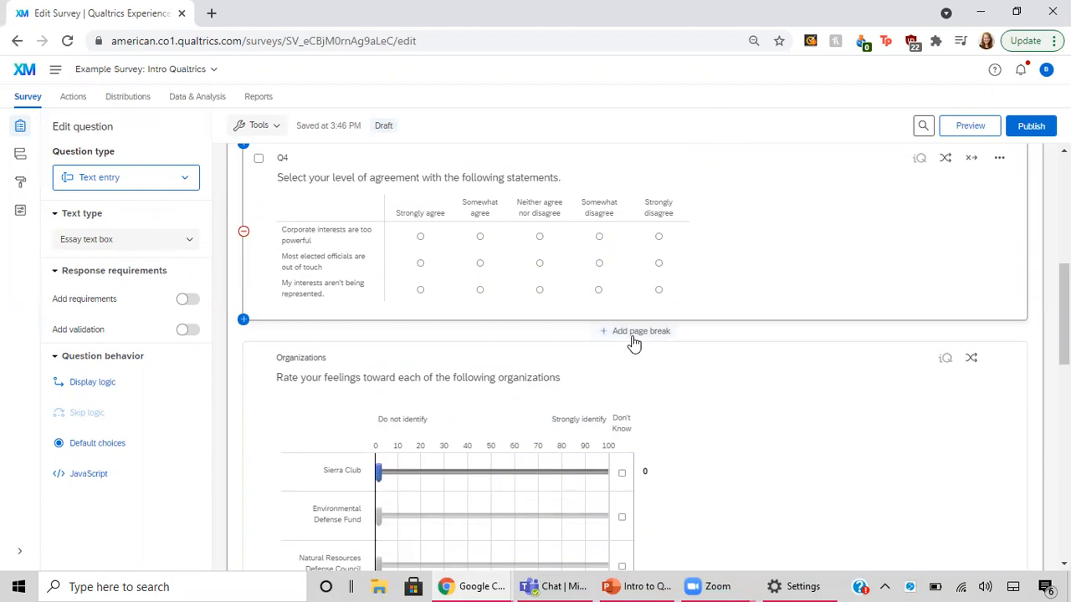
left_click(634, 335)
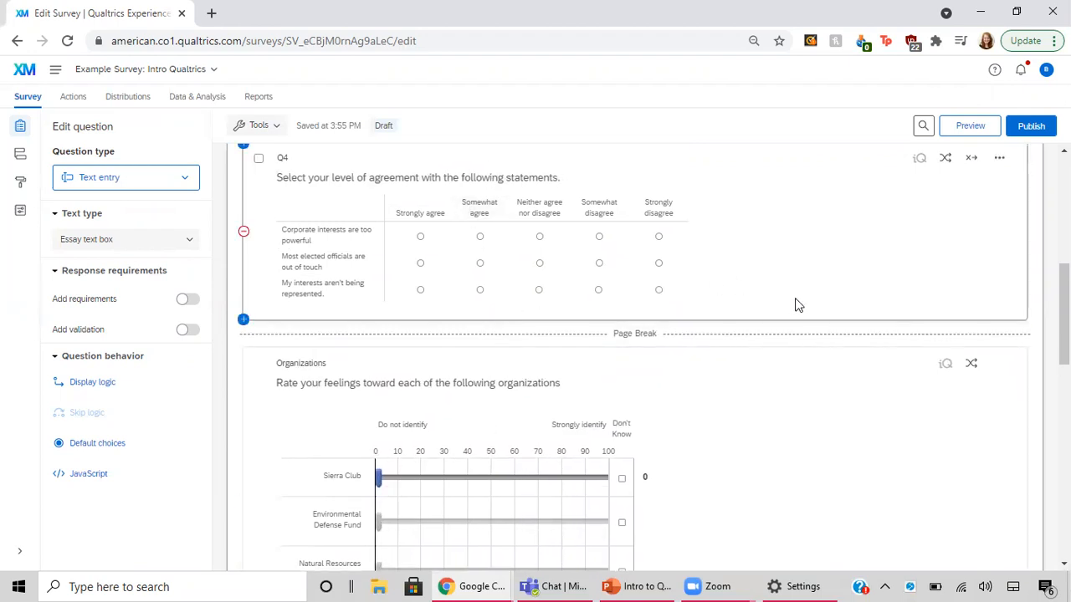
Review the Age, Identity and Q4 questions with their page breaks, and show the additional actions available for Q4
scroll(849, 266, "up", 1)
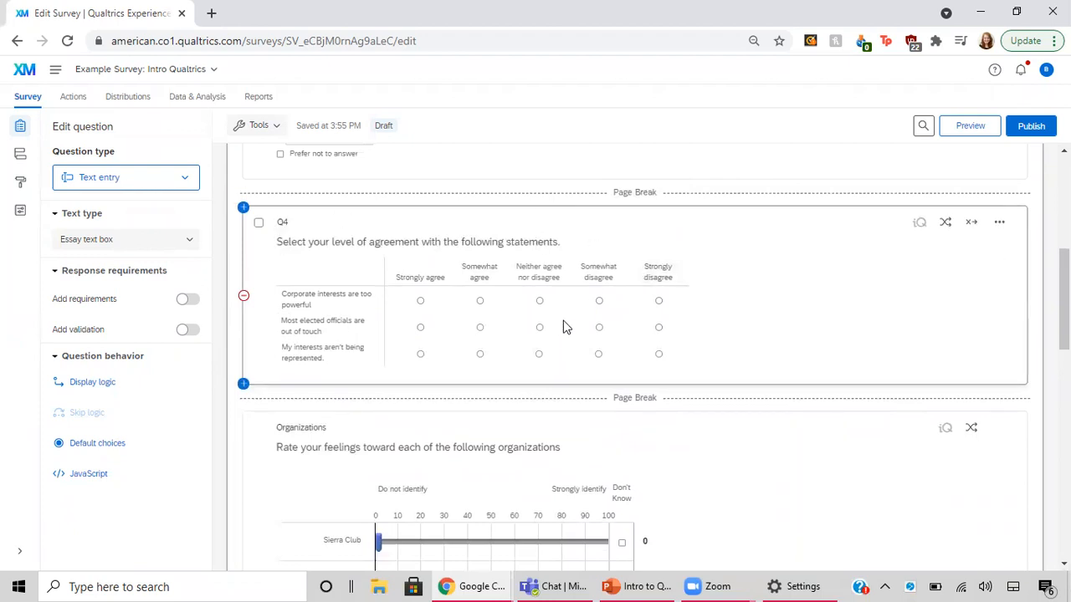
scroll(492, 369, "up", 4)
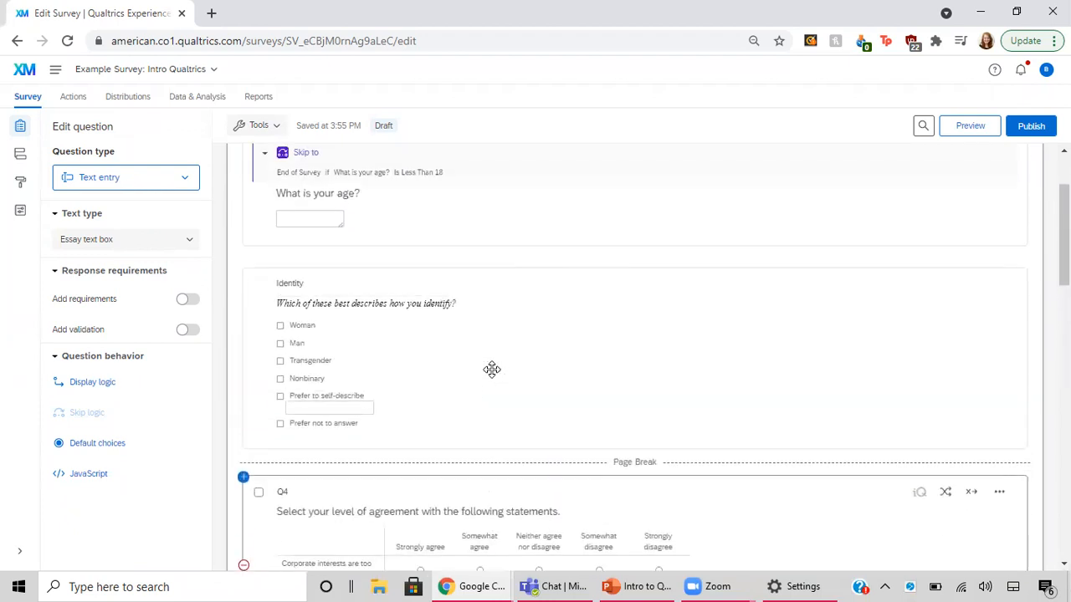
scroll(492, 369, "down", 2)
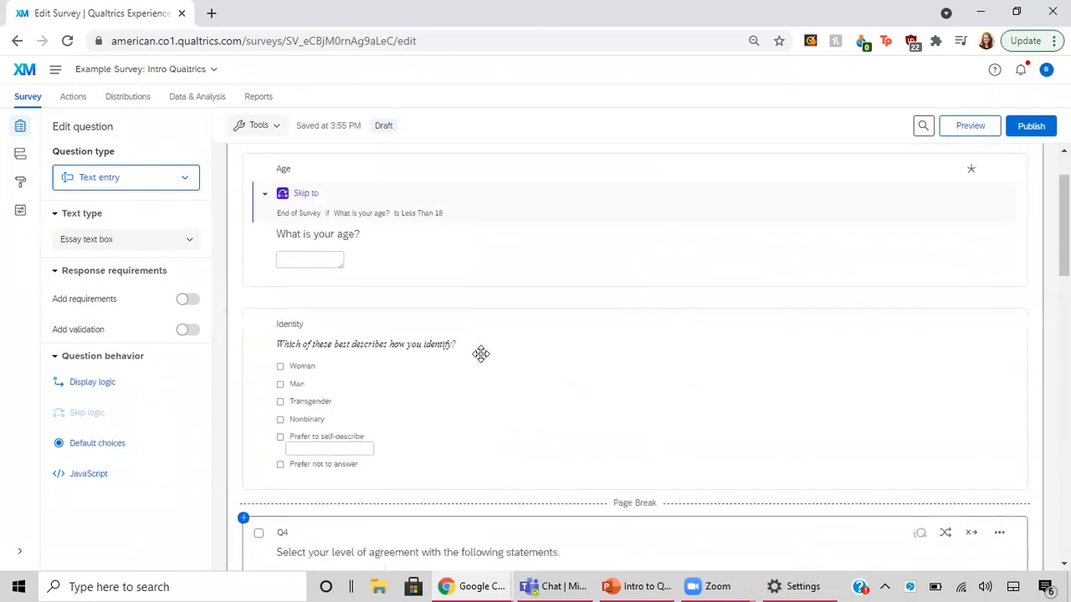
left_click(323, 172)
scroll(346, 215, "up", 1)
scroll(347, 215, "down", 6)
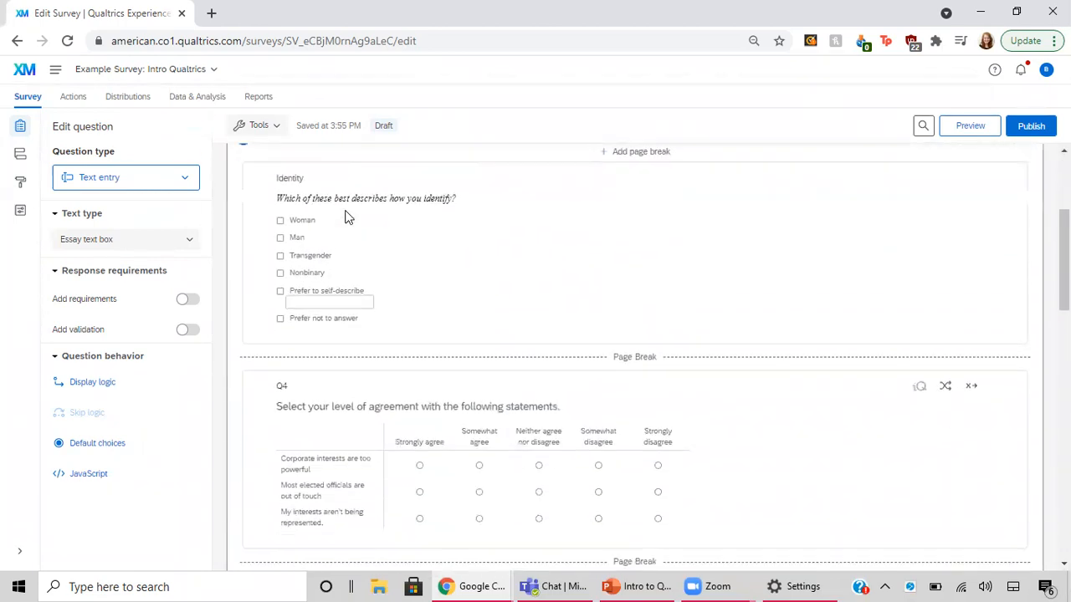
scroll(346, 215, "up", 1)
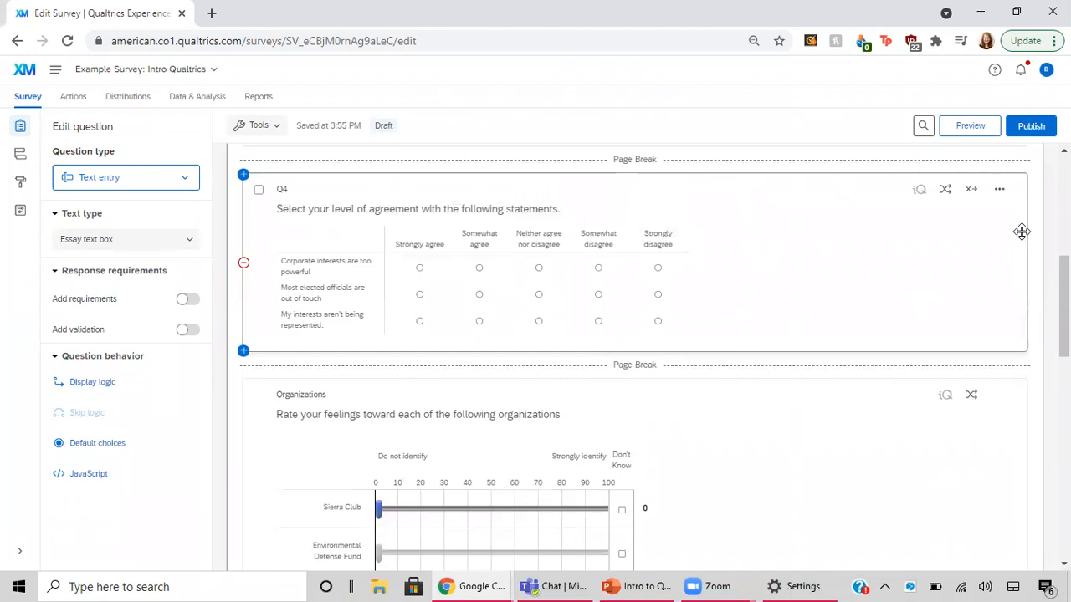
left_click(1000, 191)
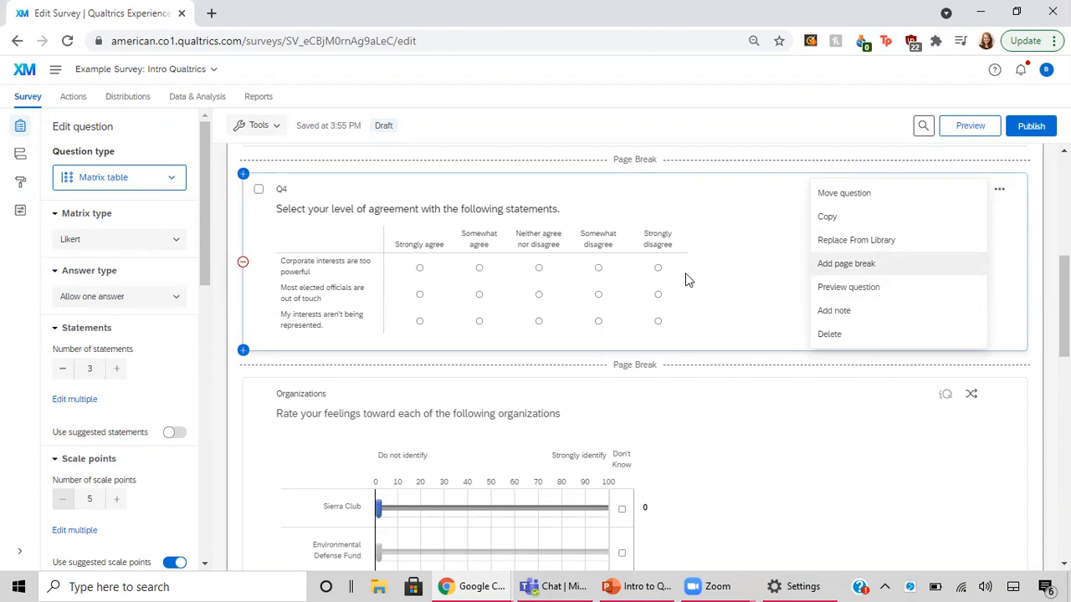
Add a new block between the block containing SierraFollowUp and the End of Survey section
scroll(685, 276, "down", 2)
scroll(684, 277, "down", 3)
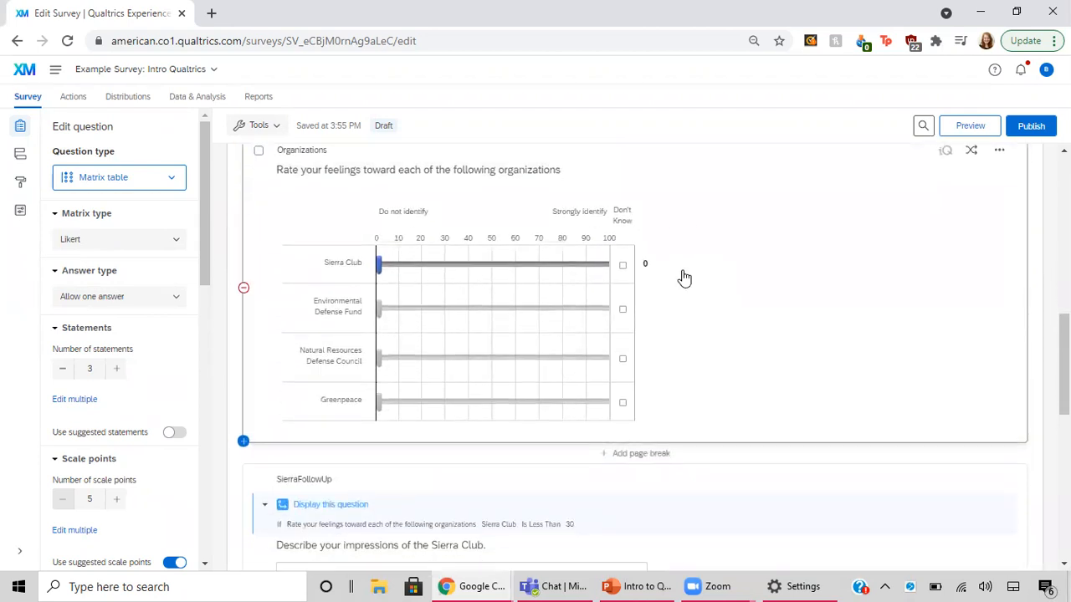
scroll(682, 276, "down", 2)
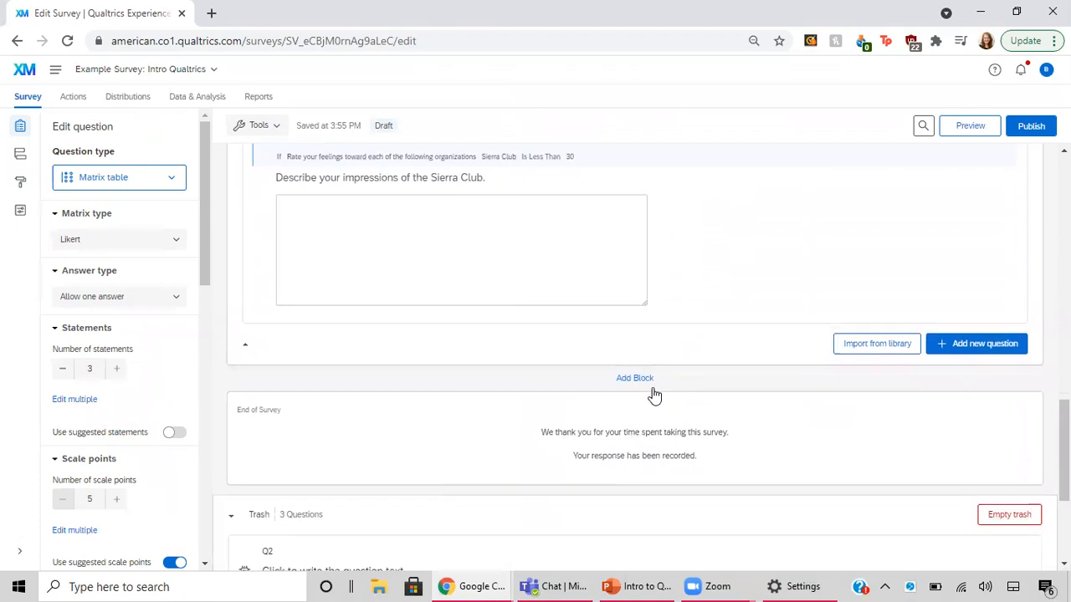
left_click(634, 378)
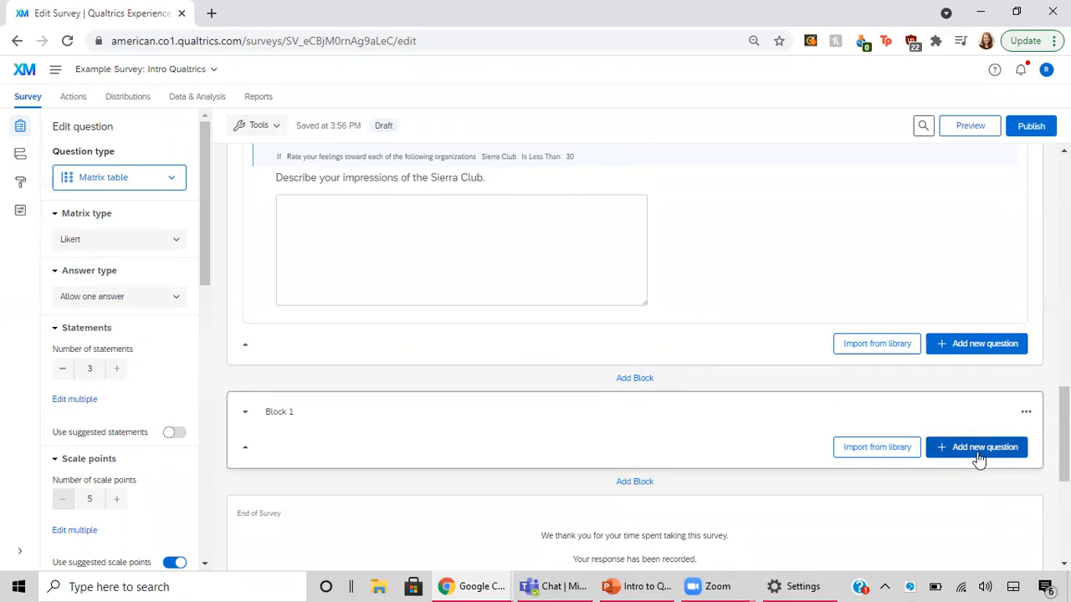
Move the empty Block 1 to the top of the survey
left_click(1027, 411)
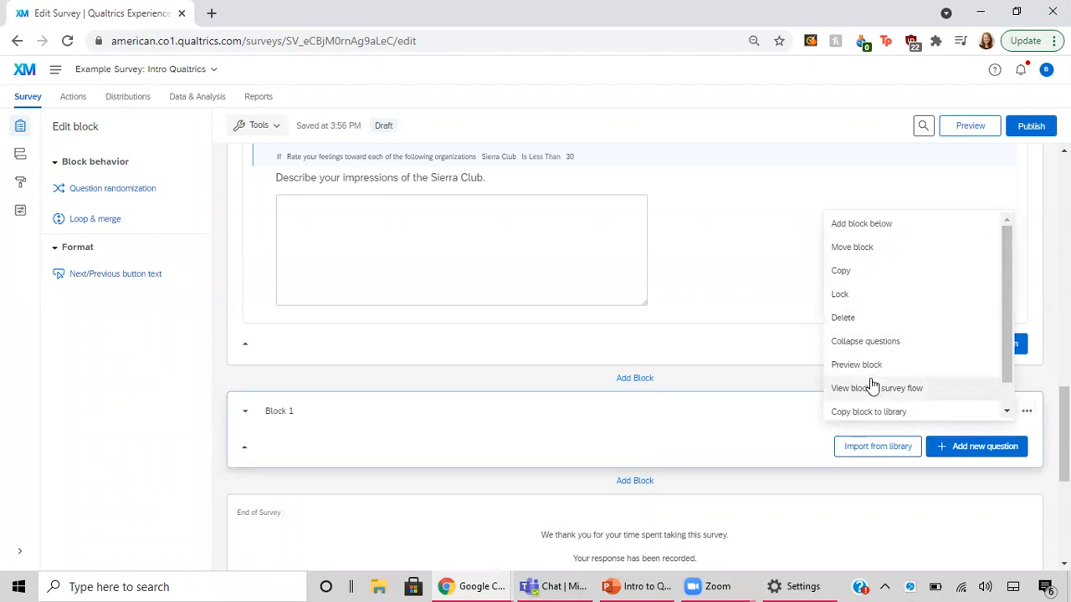
left_click(866, 252)
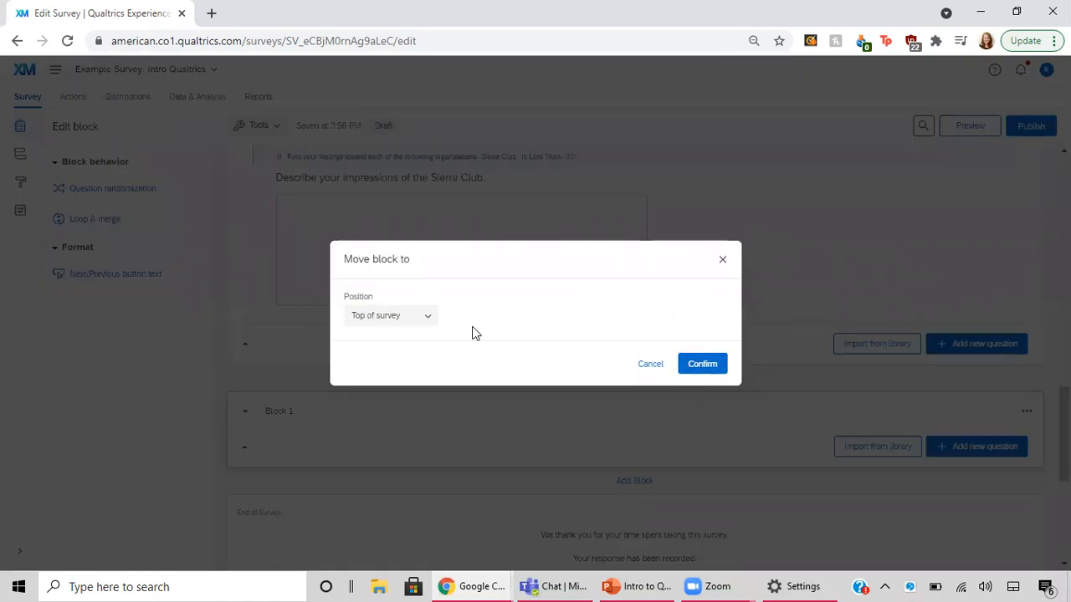
left_click(697, 366)
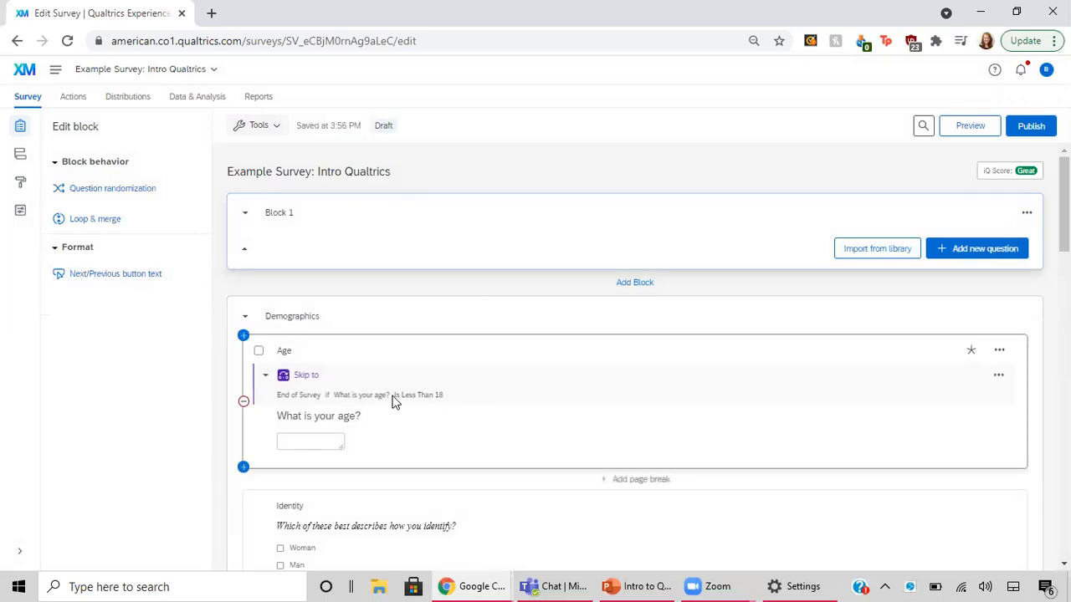
Show the additional actions available for the Identity question, and go back to the survey's beginning
left_click(816, 454)
scroll(817, 454, "down", 3)
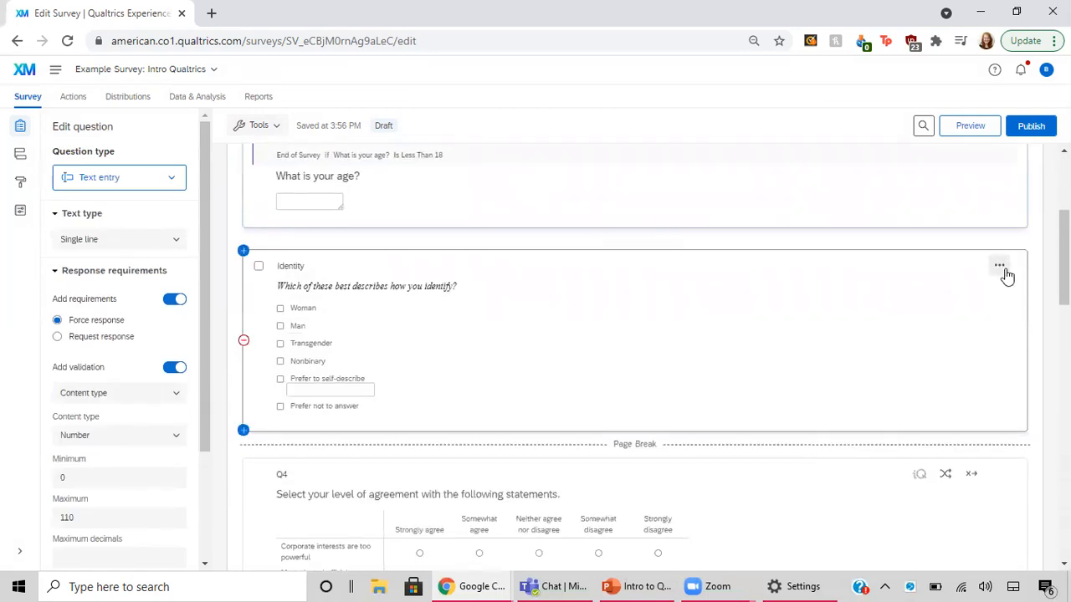
left_click(1000, 266)
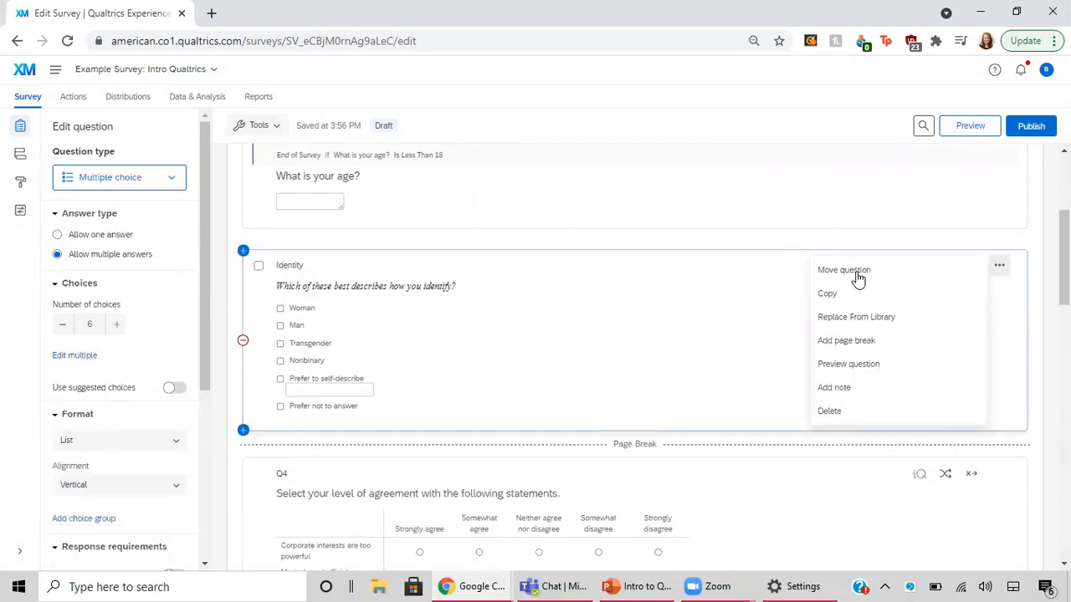
scroll(533, 254, "up", 3)
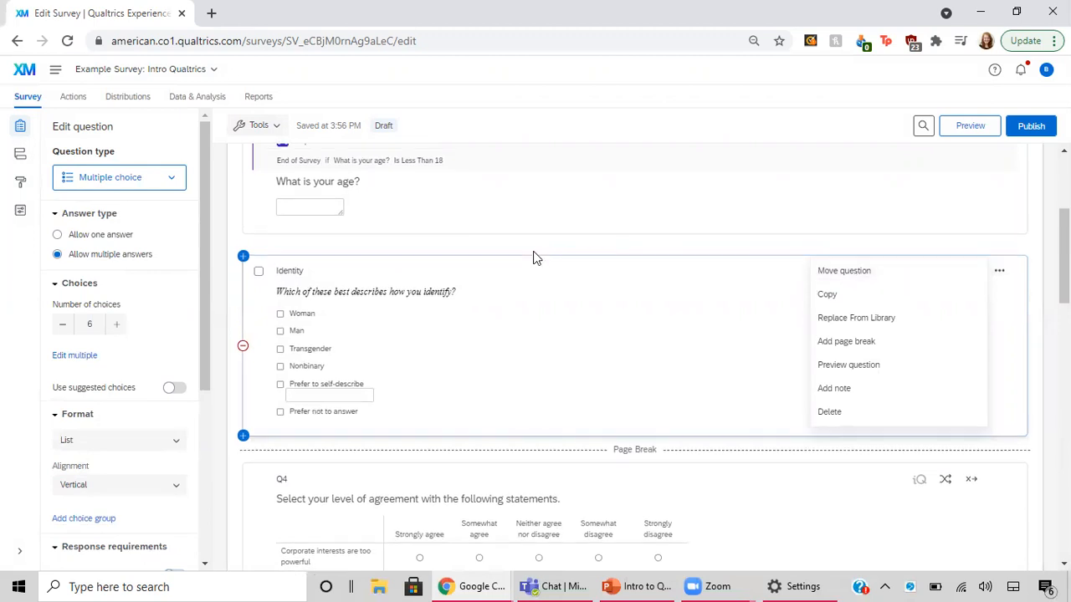
left_click(617, 175)
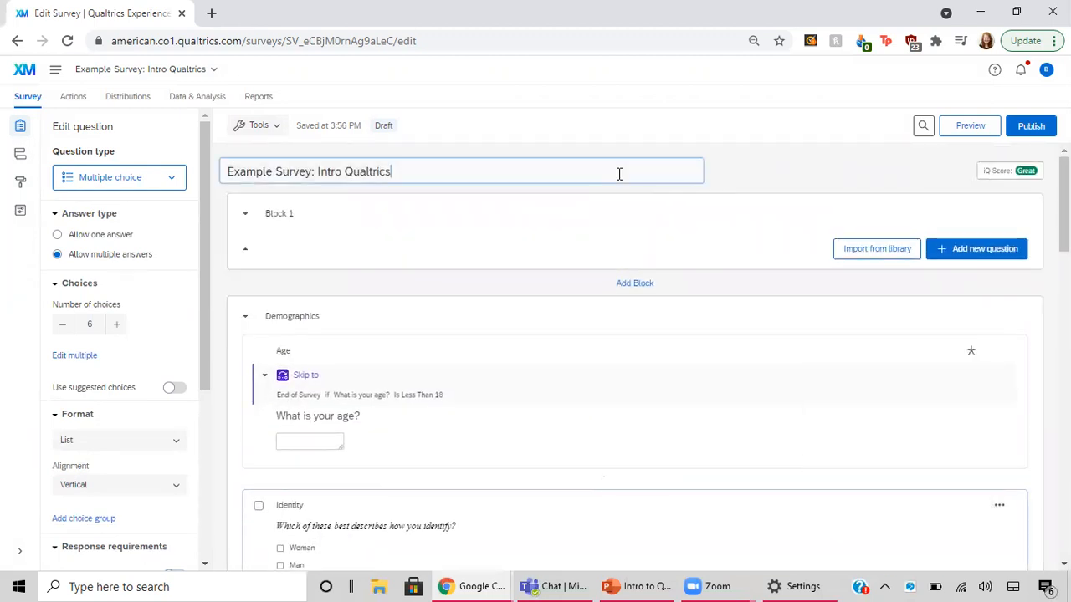
Add a Text / Graphic question to Block 1 with the text "Informed Context Text Goes Here"
left_click(653, 236)
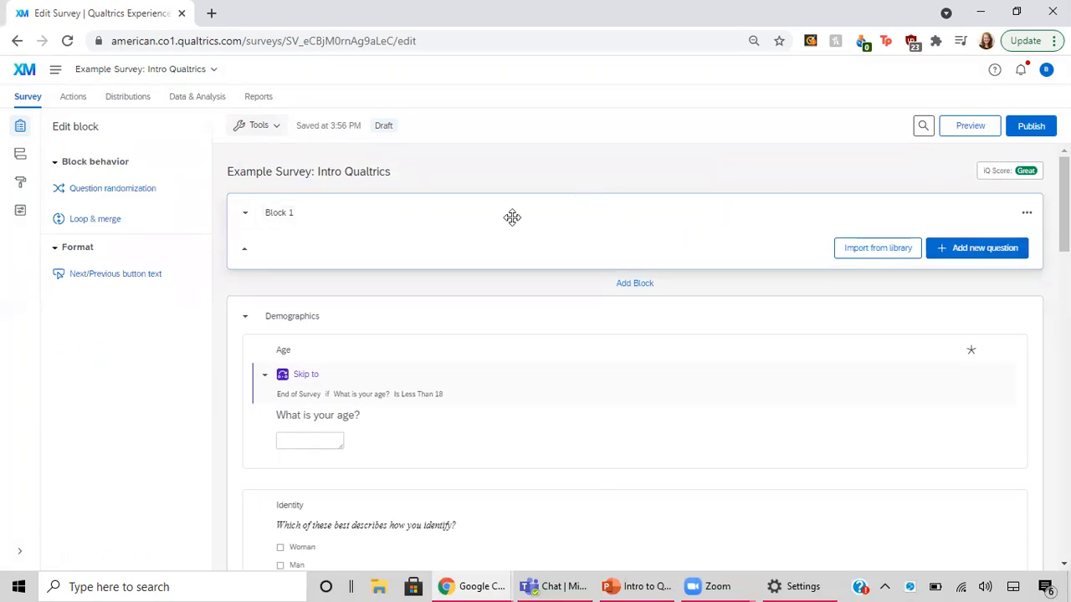
left_click(960, 250)
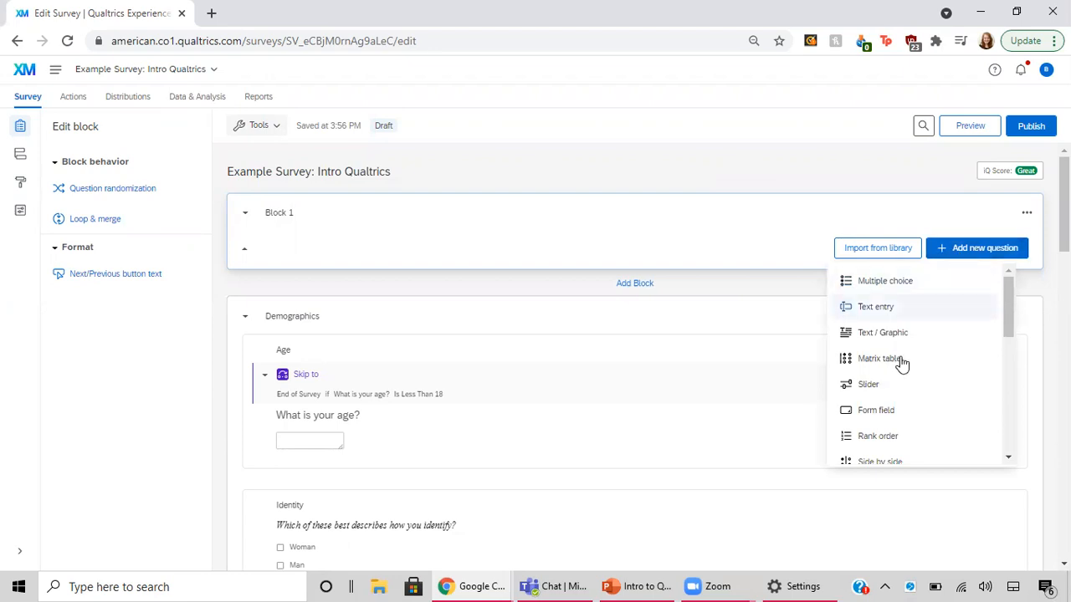
left_click(888, 335)
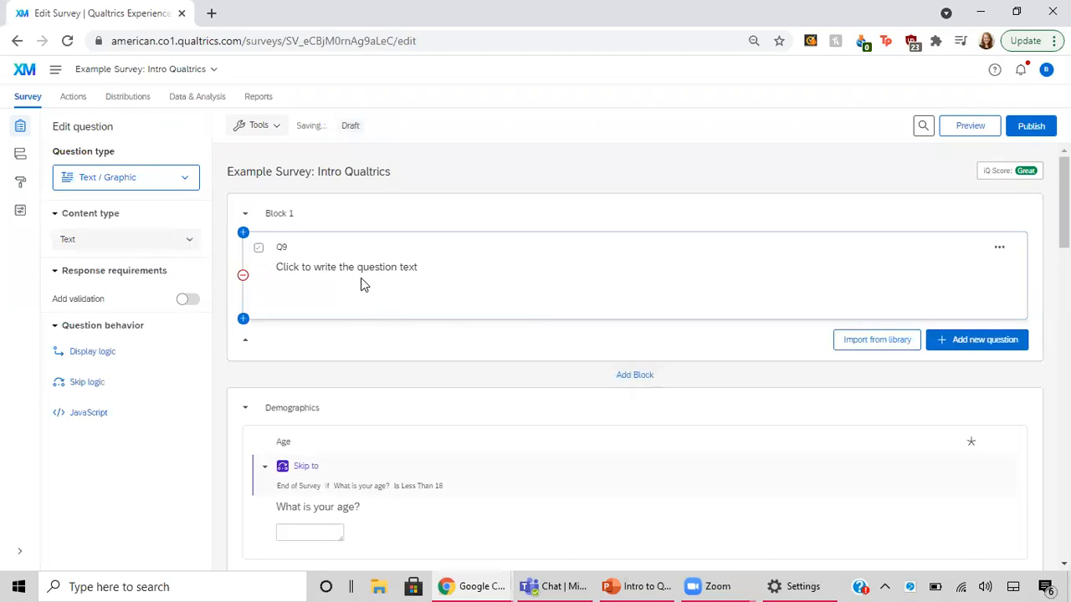
left_click(360, 269)
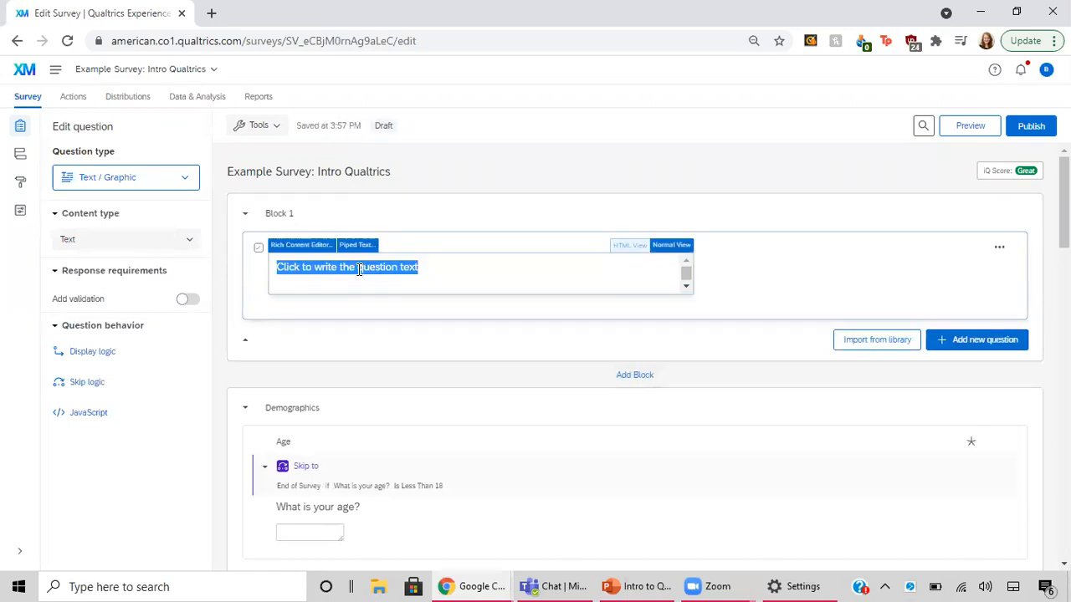
type("In")
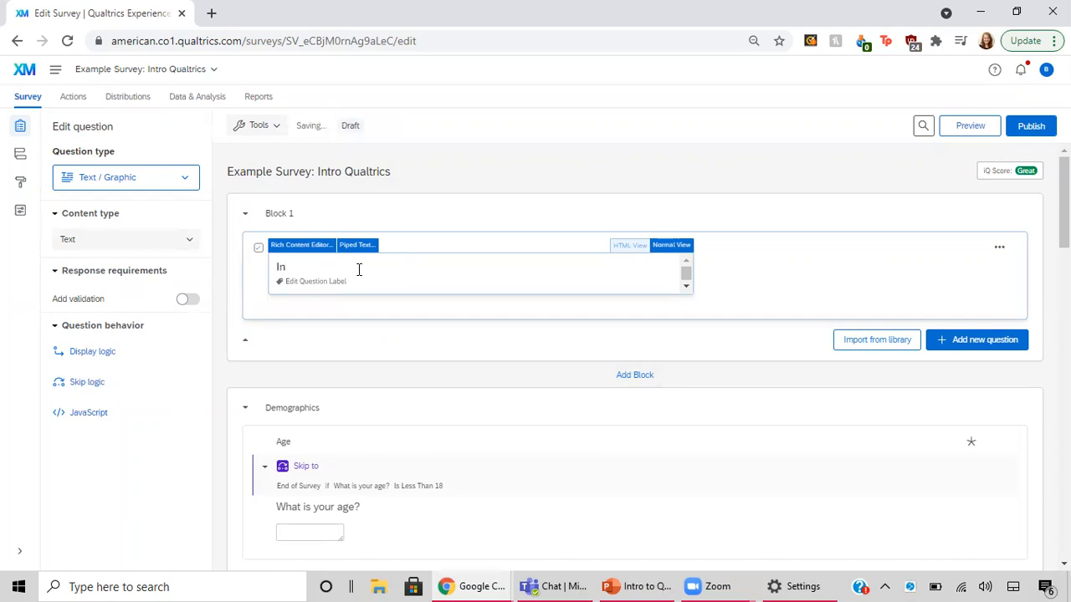
type("formed Context Text Goes Here")
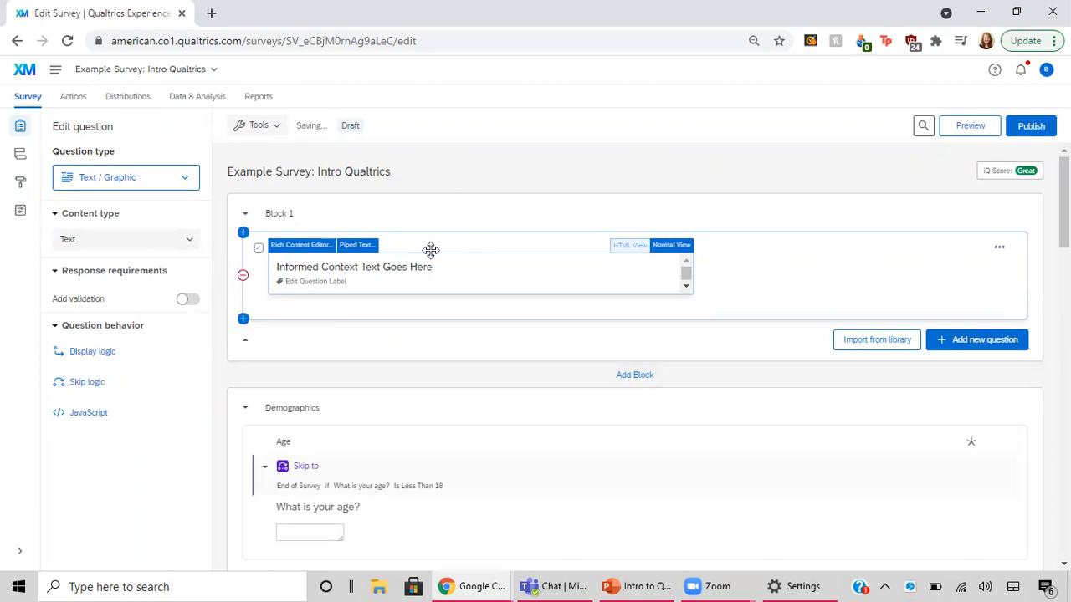
left_click(838, 219)
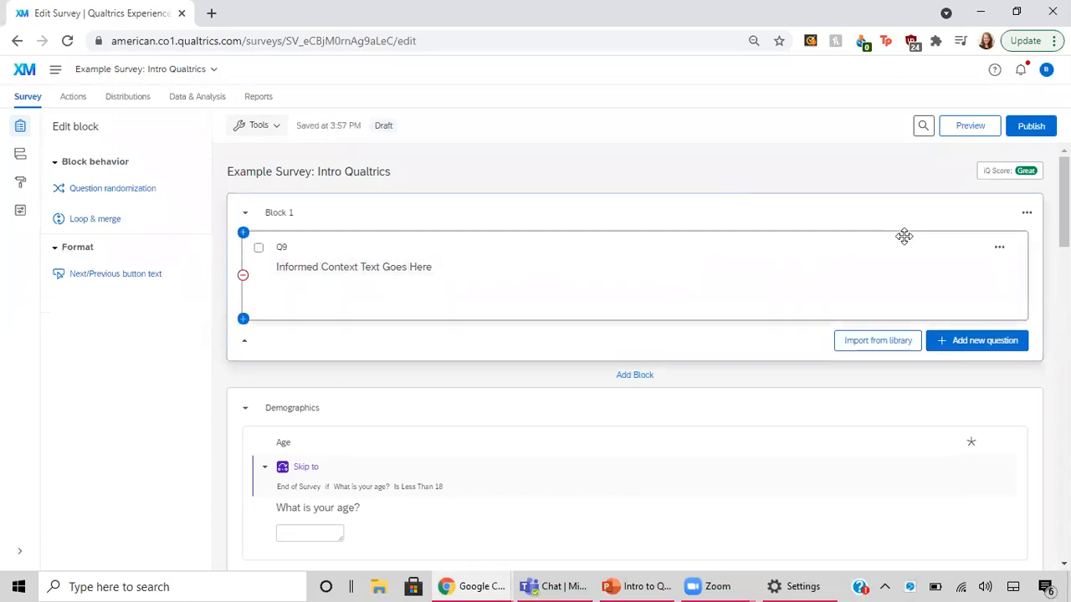
Add a multiple choice question to Block 1 with the text "Please select one of the following"
left_click(959, 351)
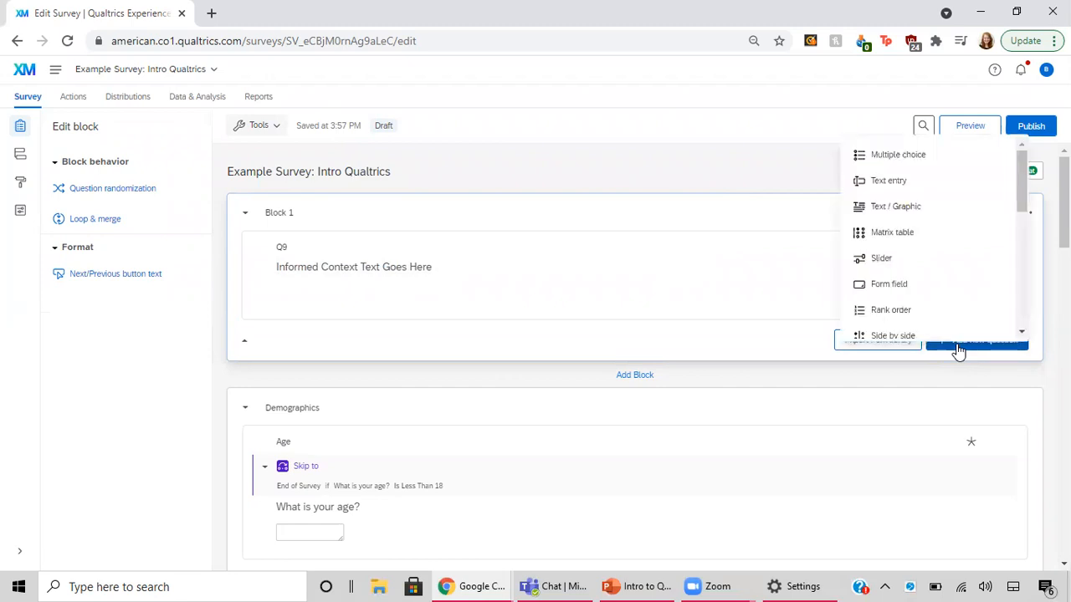
left_click(877, 154)
left_click(358, 376)
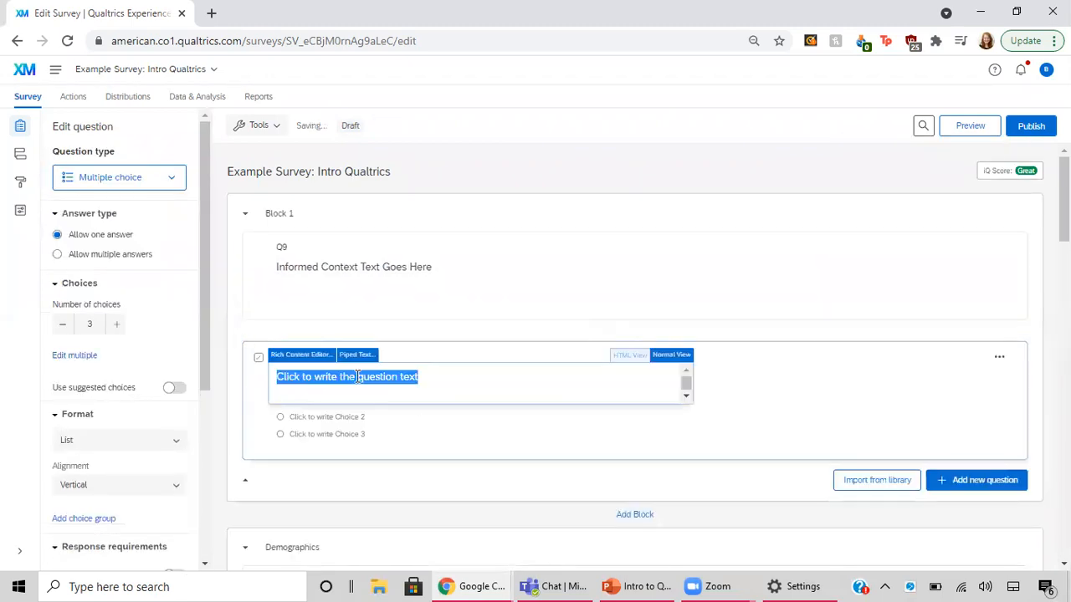
type("Please")
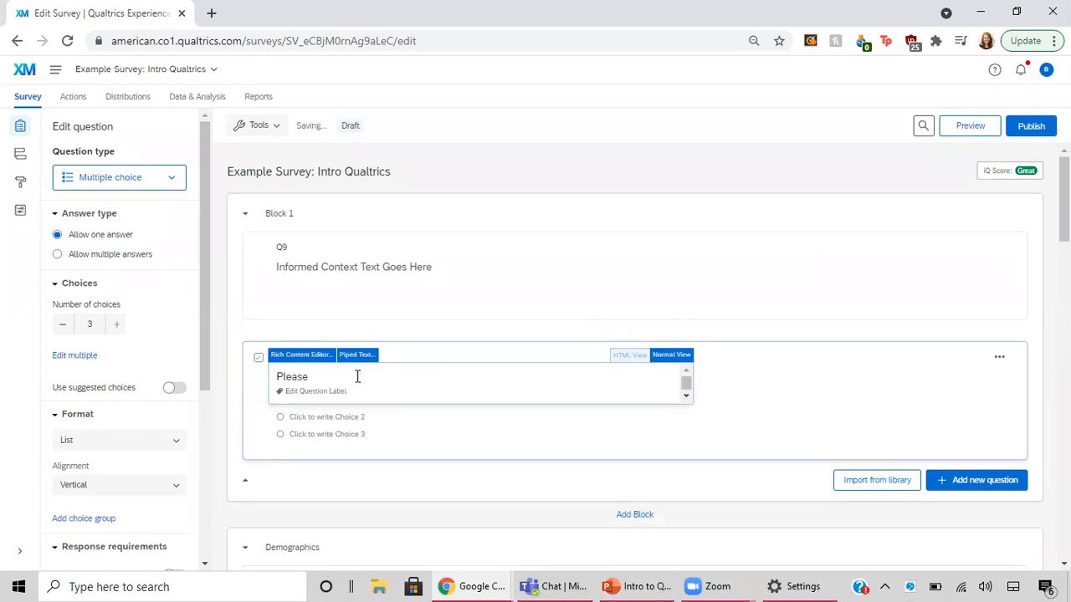
type(" select one of the following")
Reduce Q10 to two choices and label the first one "I consent to participate"
left_click(349, 418)
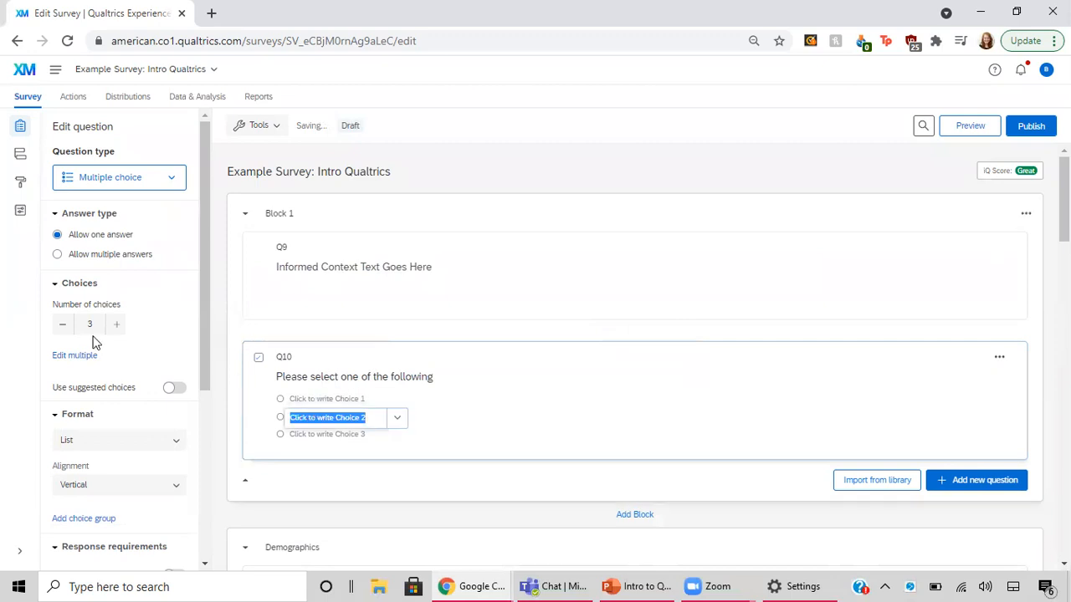
left_click(62, 325)
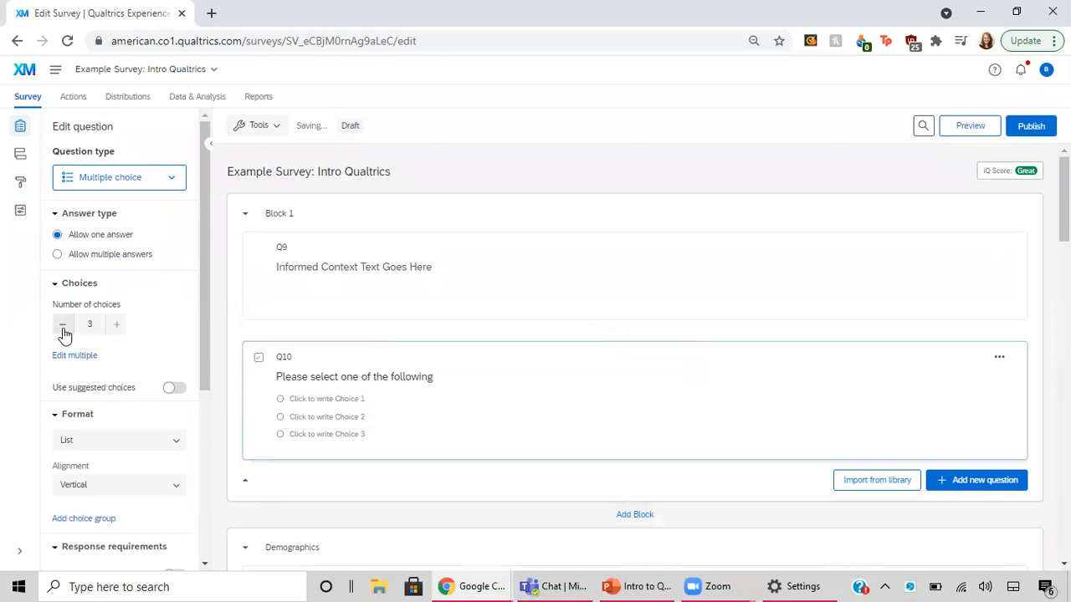
left_click(335, 400)
key("BackSpace")
type("I")
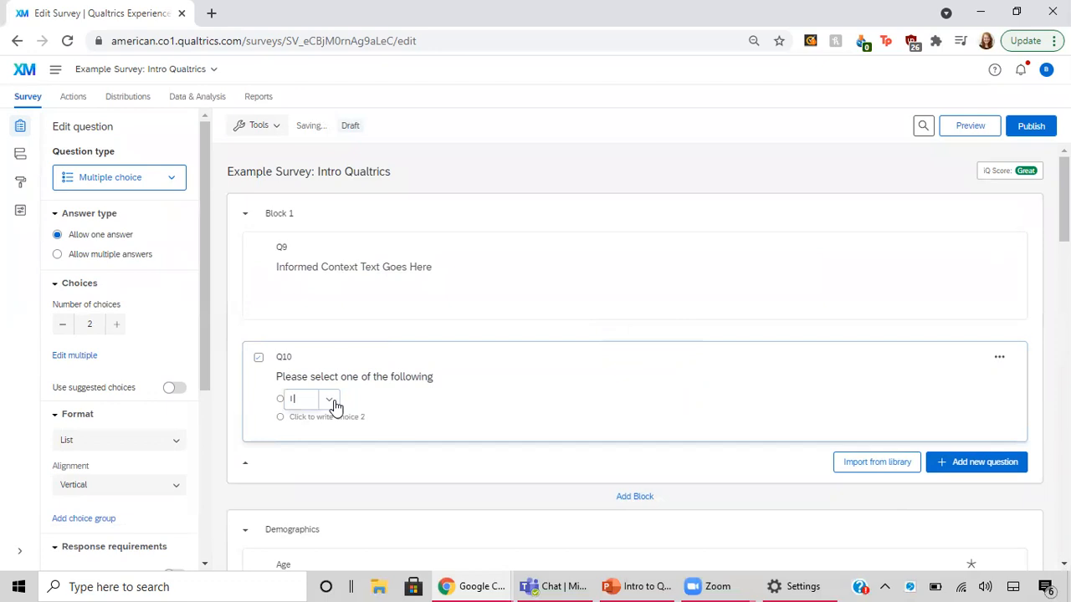
type(" consent to participate")
Label the second choice of Q10 "I do not consent to participate"
left_click(332, 418)
type("I d")
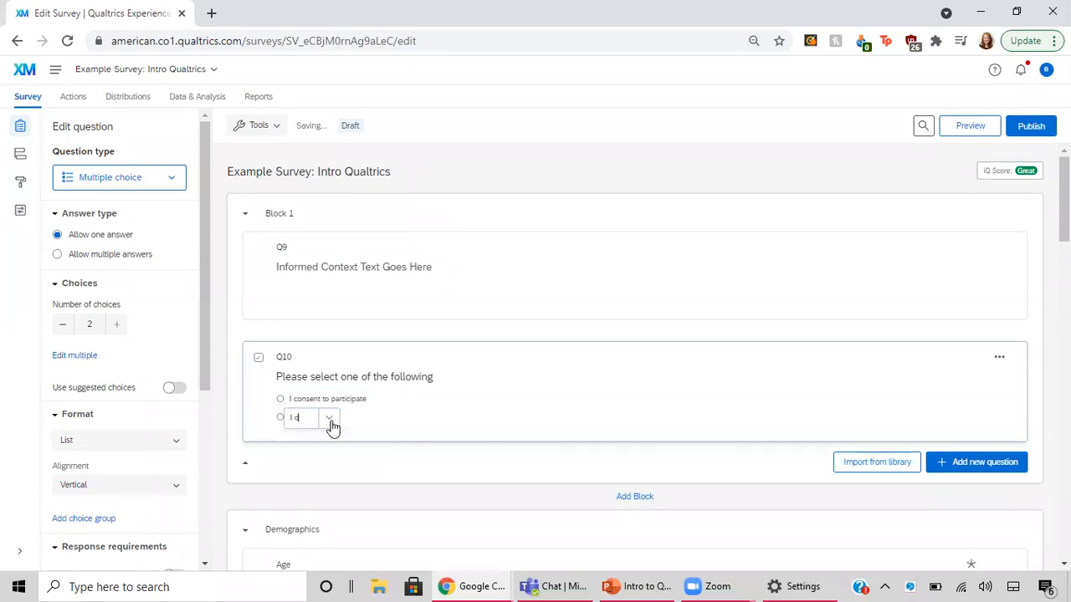
type("o not consent to participate")
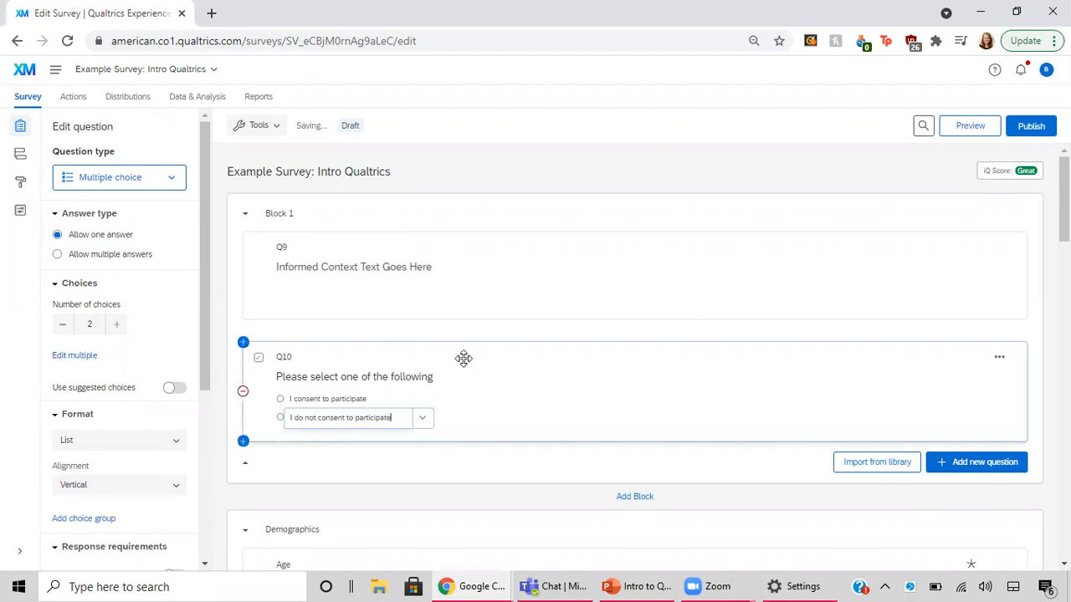
left_click(507, 389)
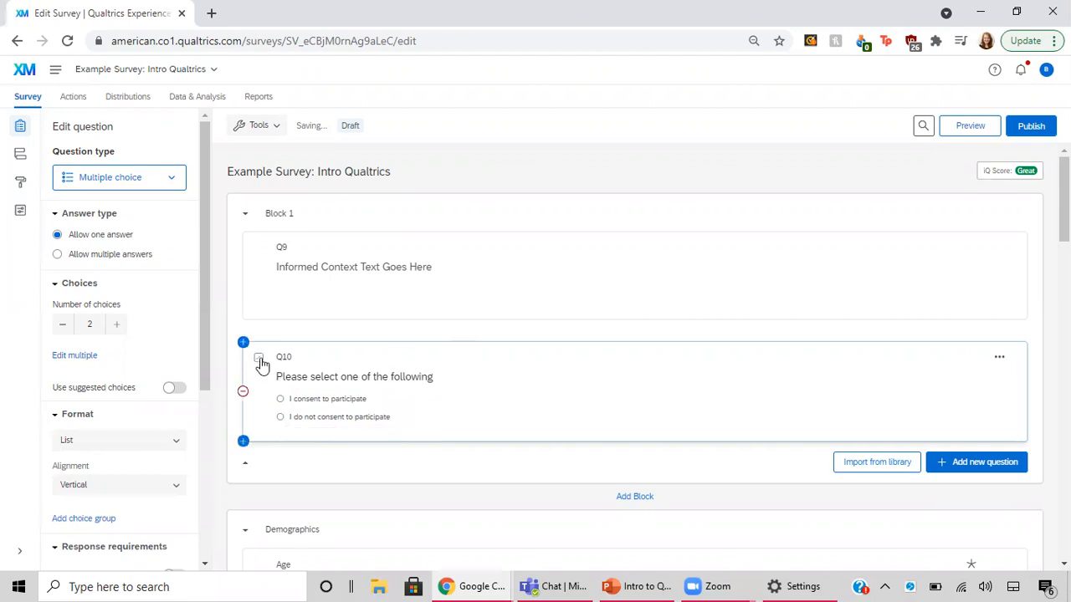
Turn on response requirements for Q10 with Force response
scroll(112, 466, "down", 3)
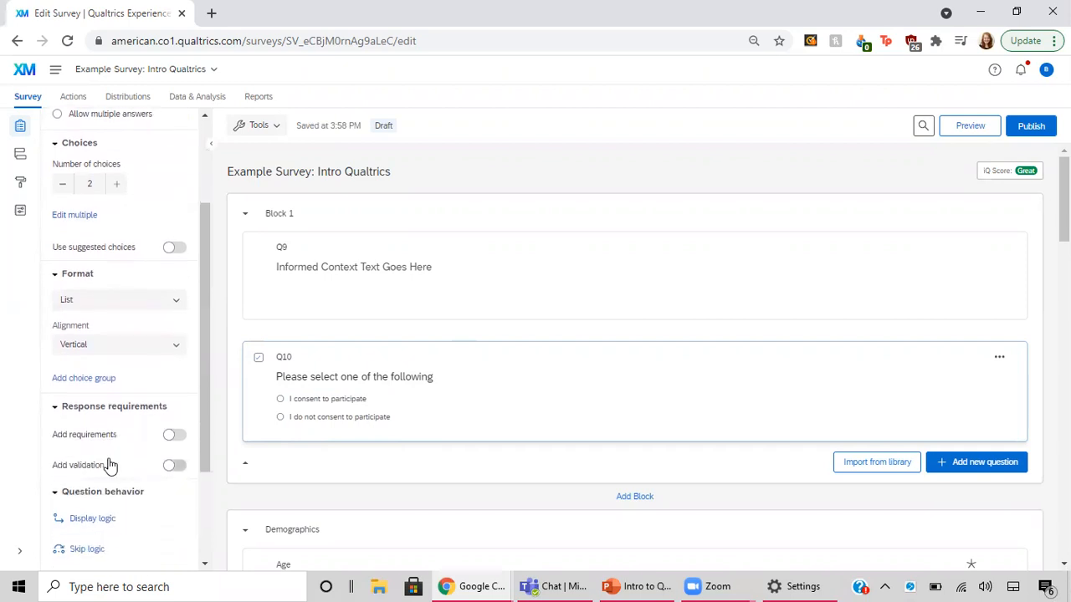
left_click(176, 436)
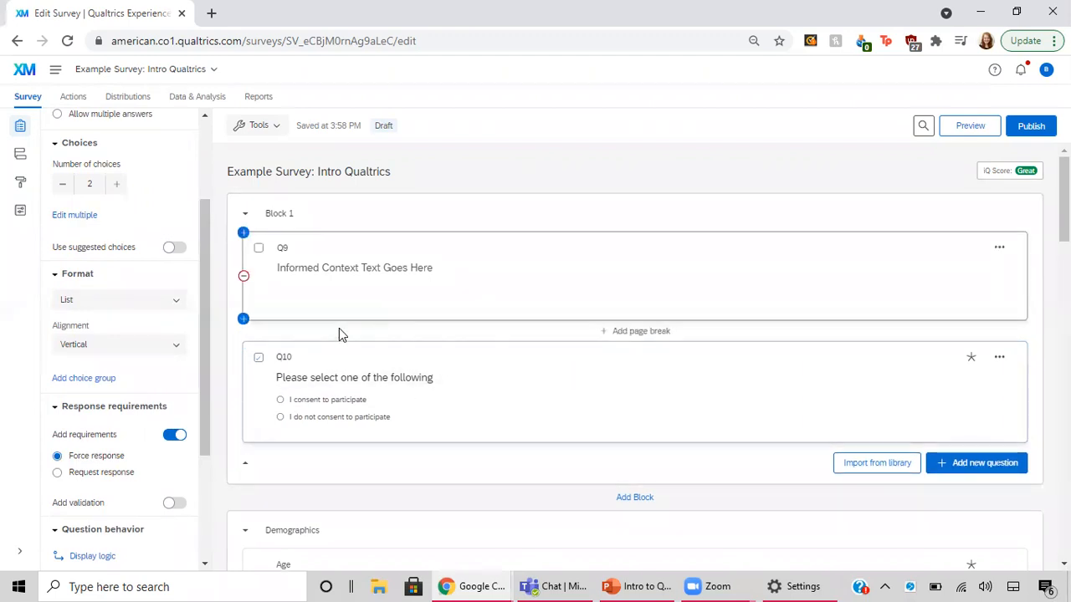
scroll(127, 236, "up", 1)
scroll(123, 236, "up", 2)
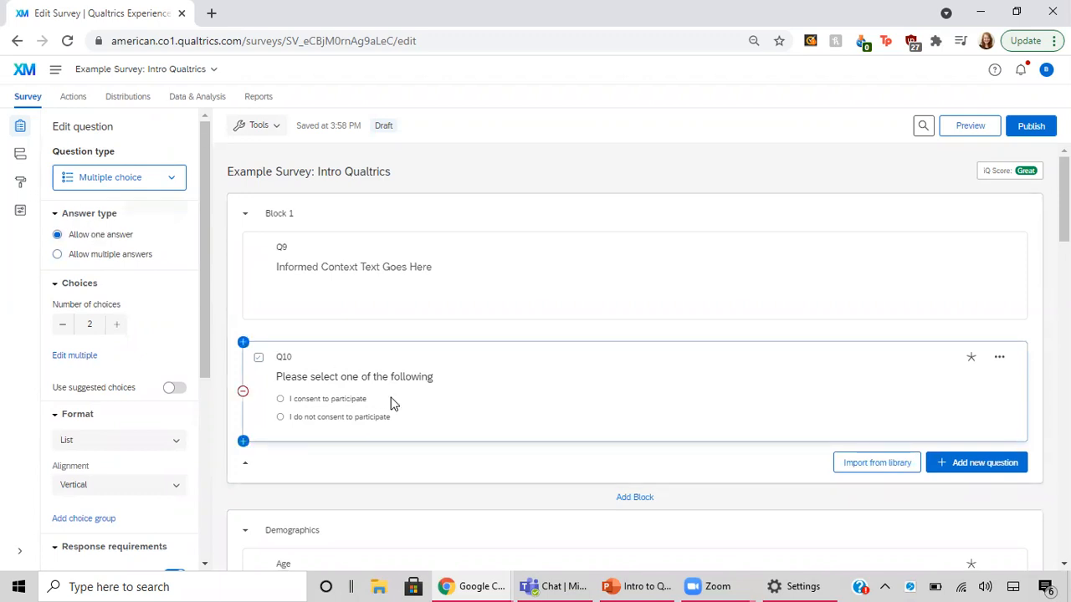
Open the survey flow and add a branch element directly below Block 1
left_click(20, 155)
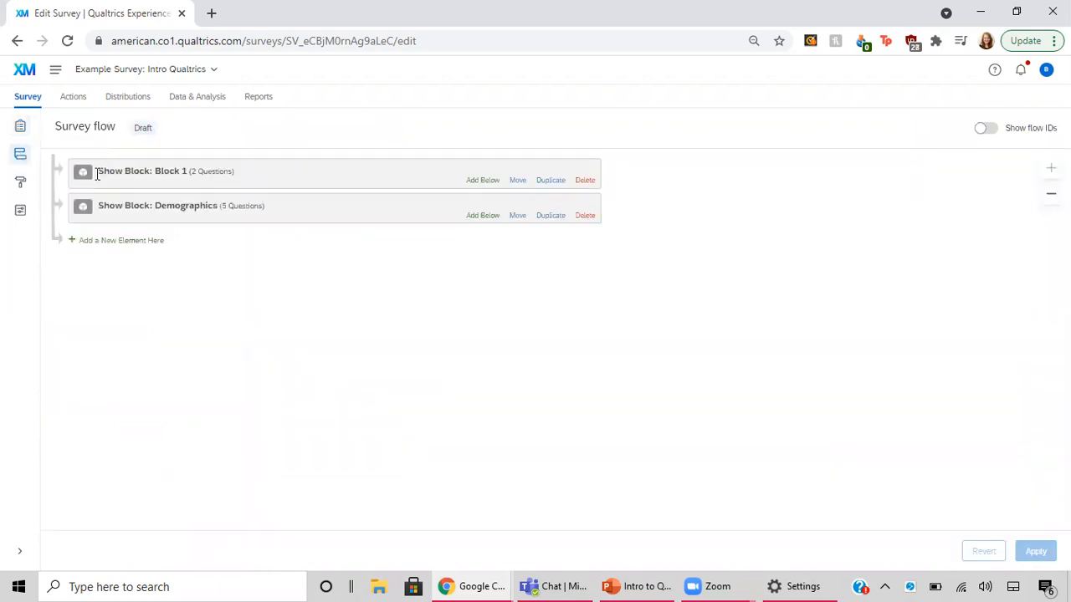
left_click(138, 184)
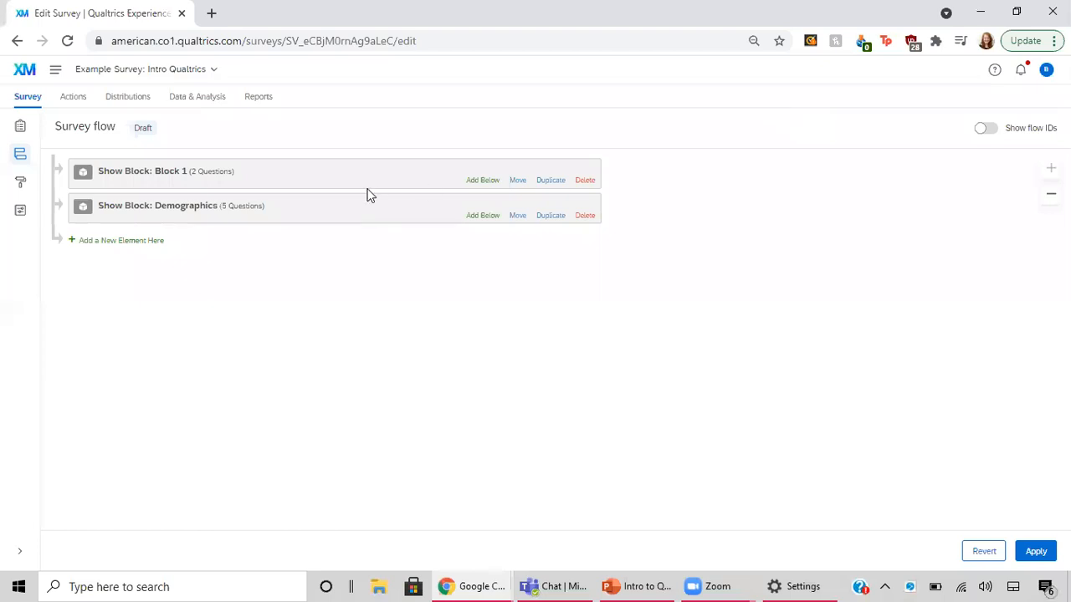
left_click(186, 171)
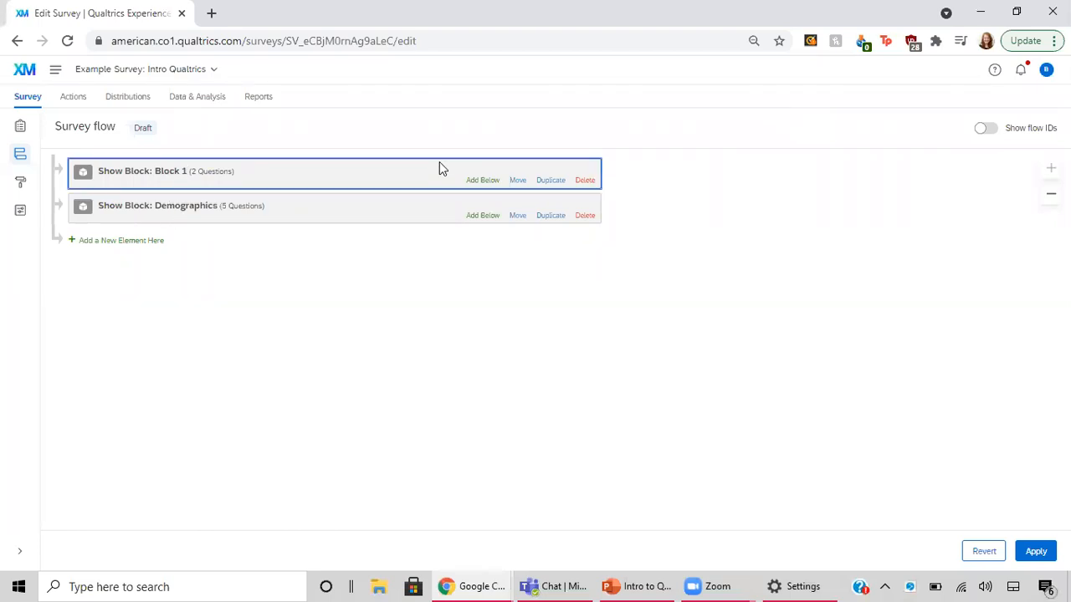
left_click(482, 180)
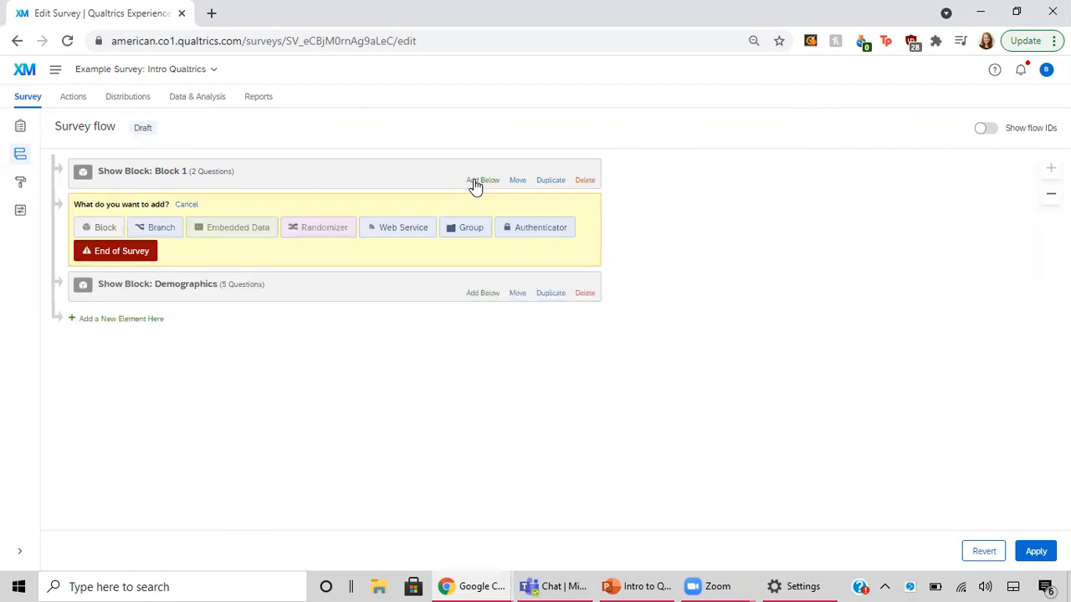
left_click(156, 227)
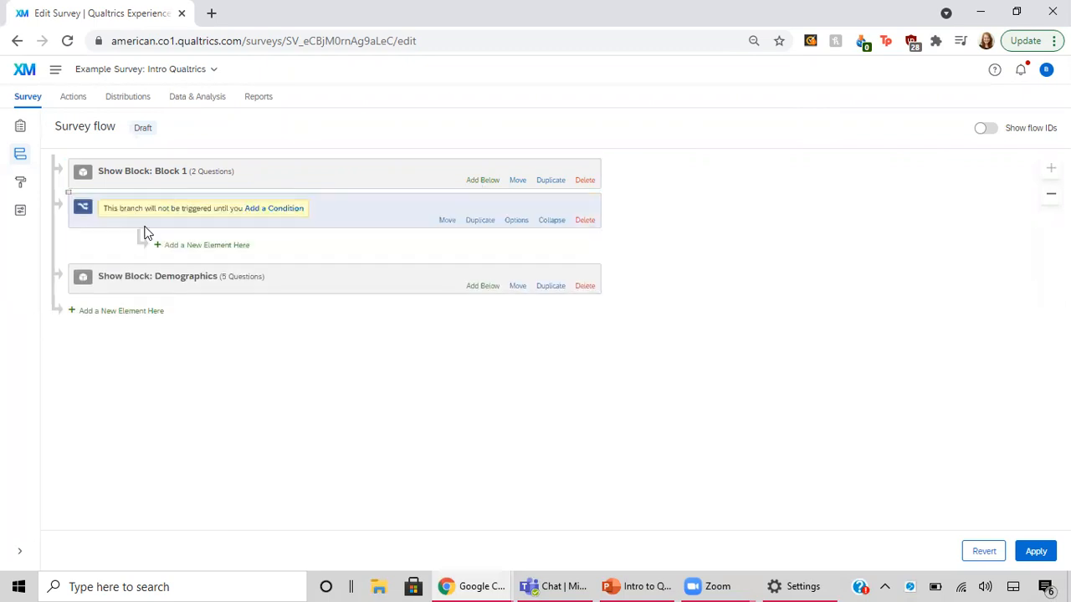
Set the branch condition to question Q10 with the choice "I do not consent to participate" and the operator Is Selected
left_click(282, 215)
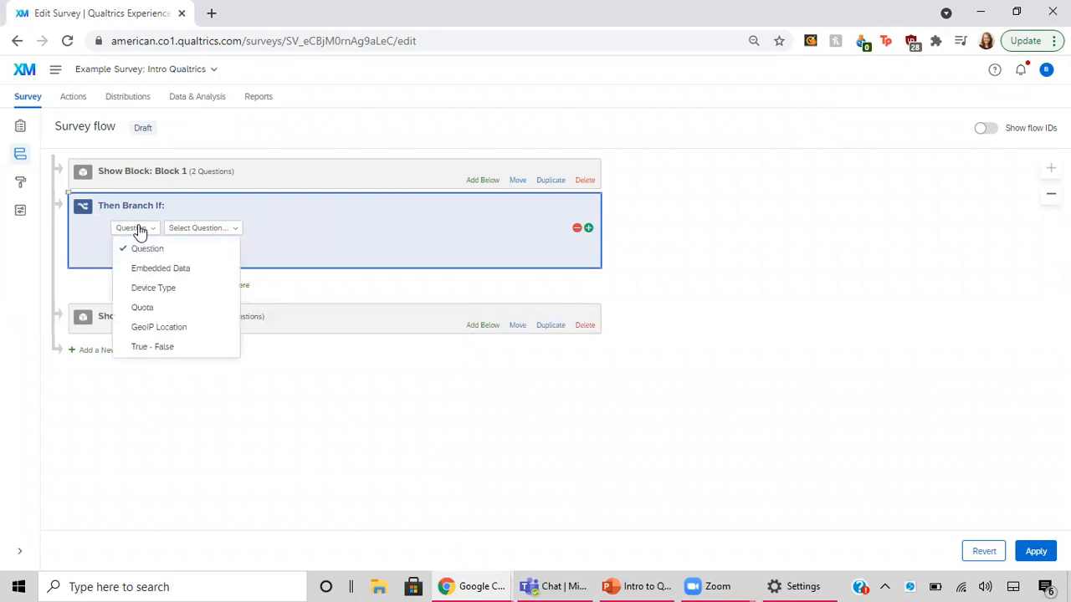
left_click(197, 231)
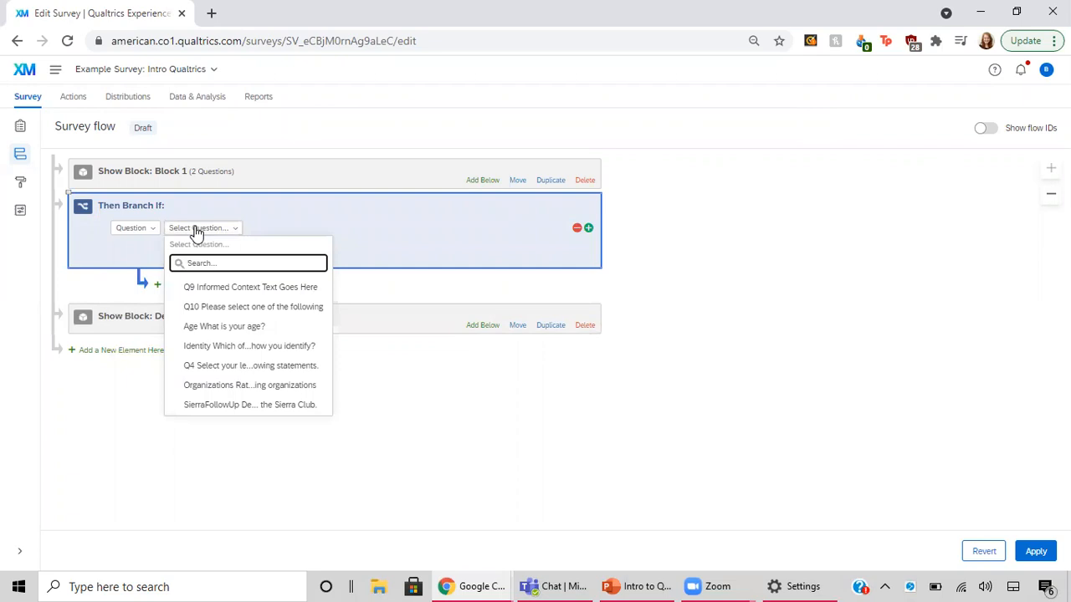
left_click(216, 307)
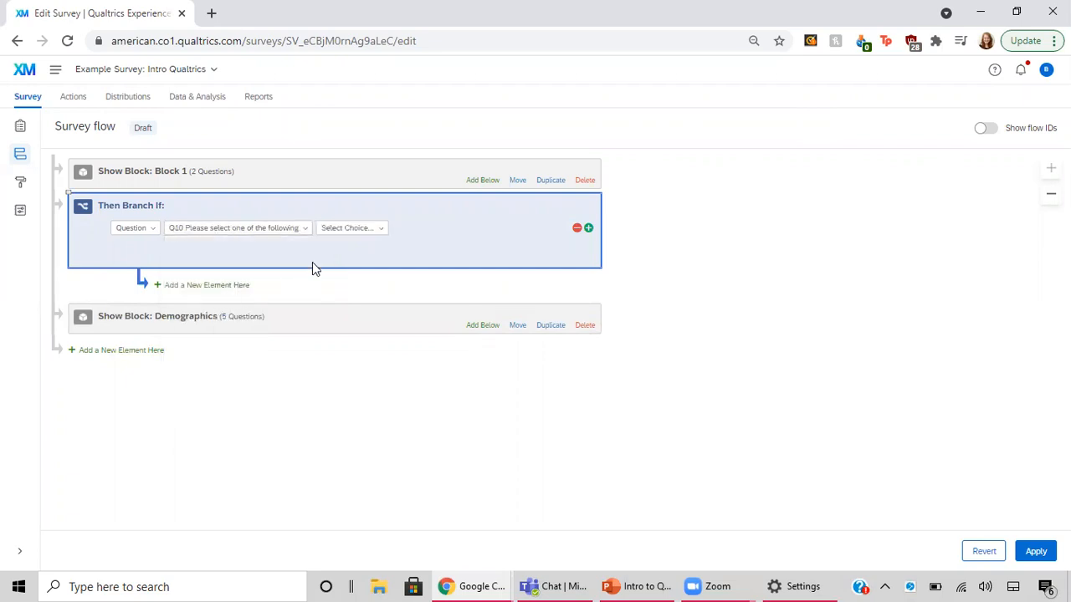
left_click(368, 234)
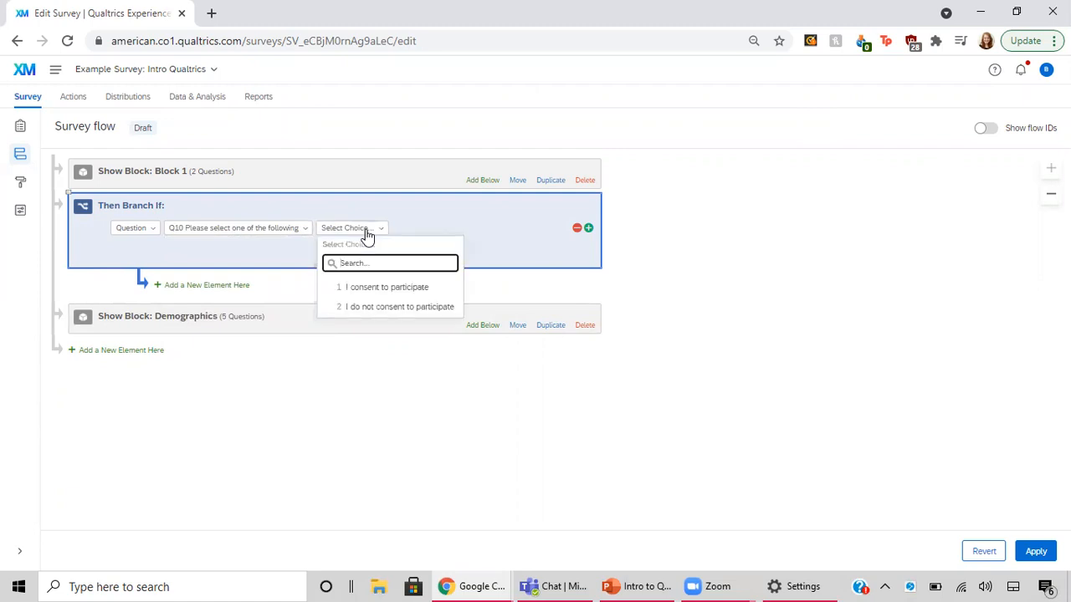
left_click(383, 307)
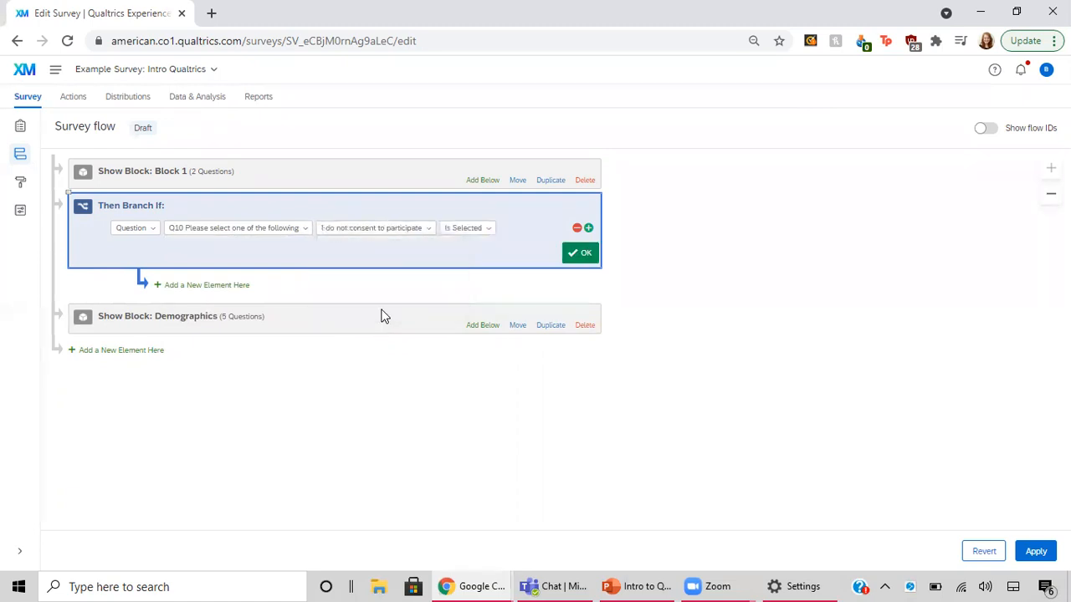
left_click(483, 237)
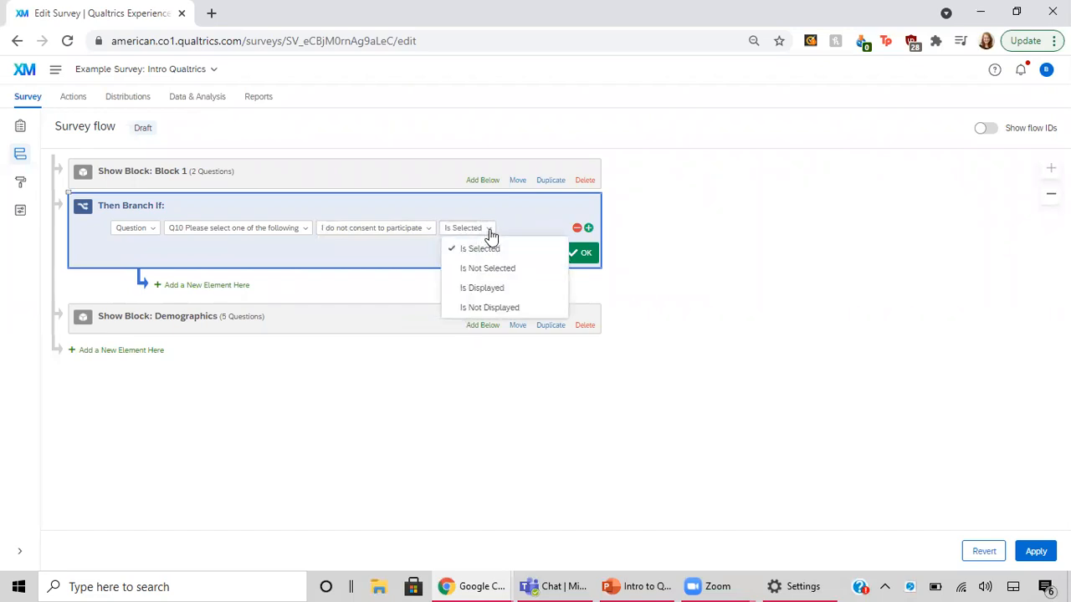
left_click(488, 231)
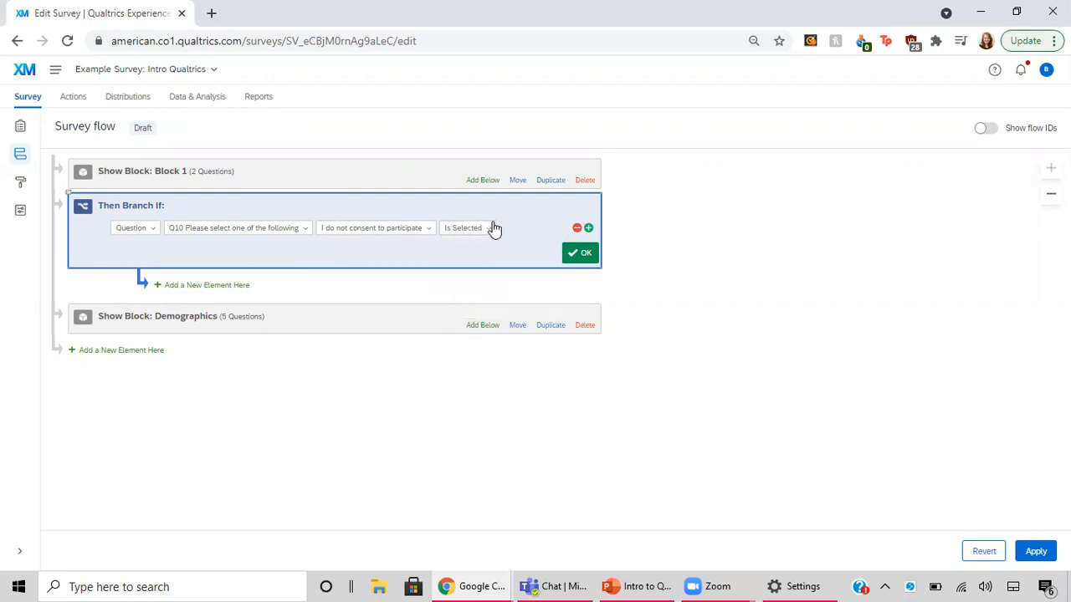
left_click(581, 256)
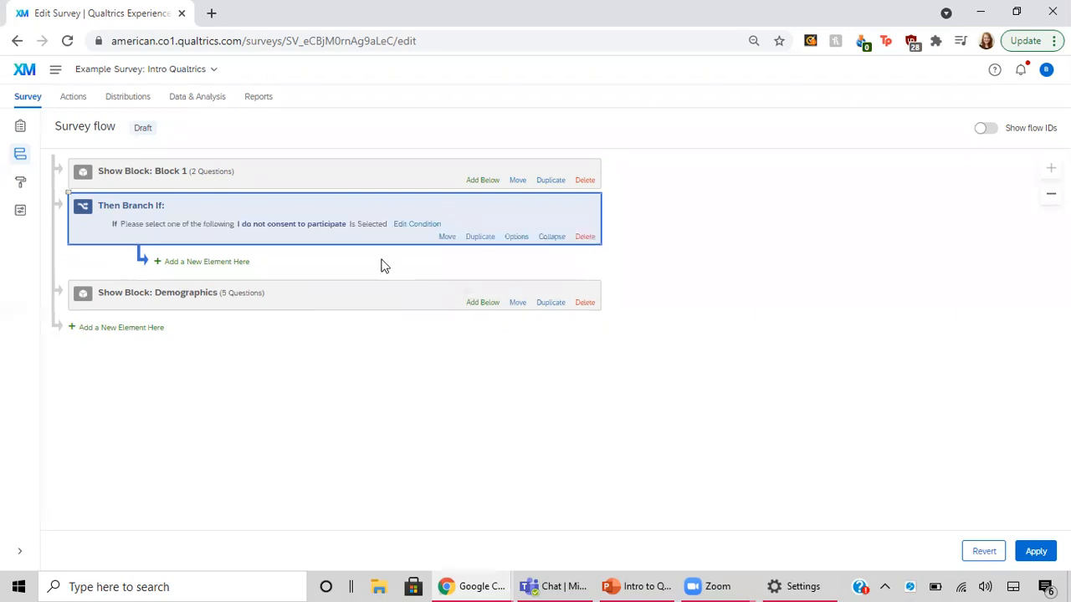
Add an End of Survey element inside the consent branch and apply the survey flow changes
left_click(204, 266)
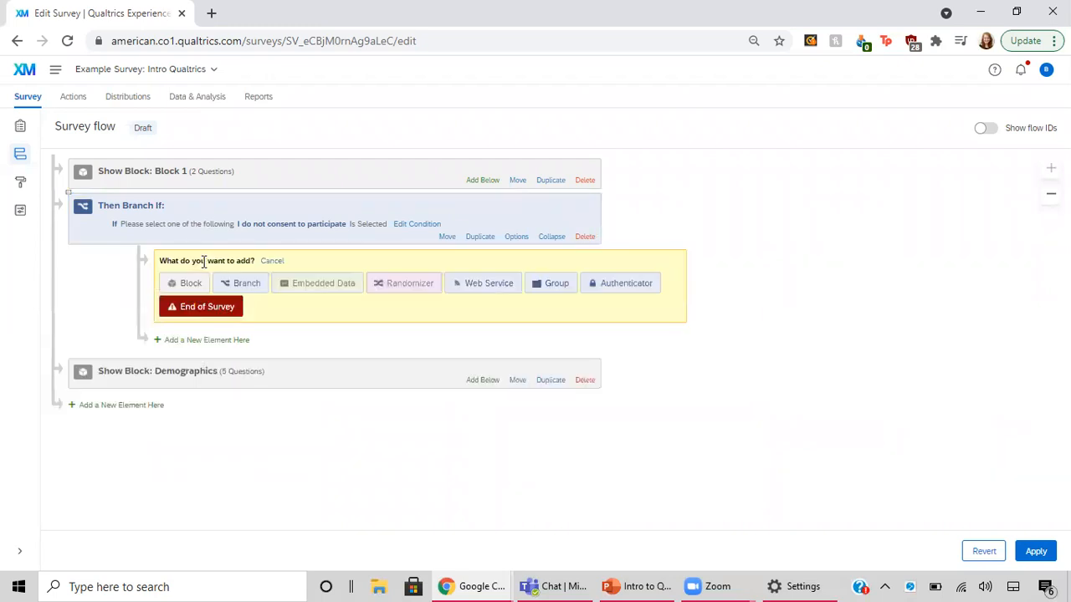
left_click(198, 309)
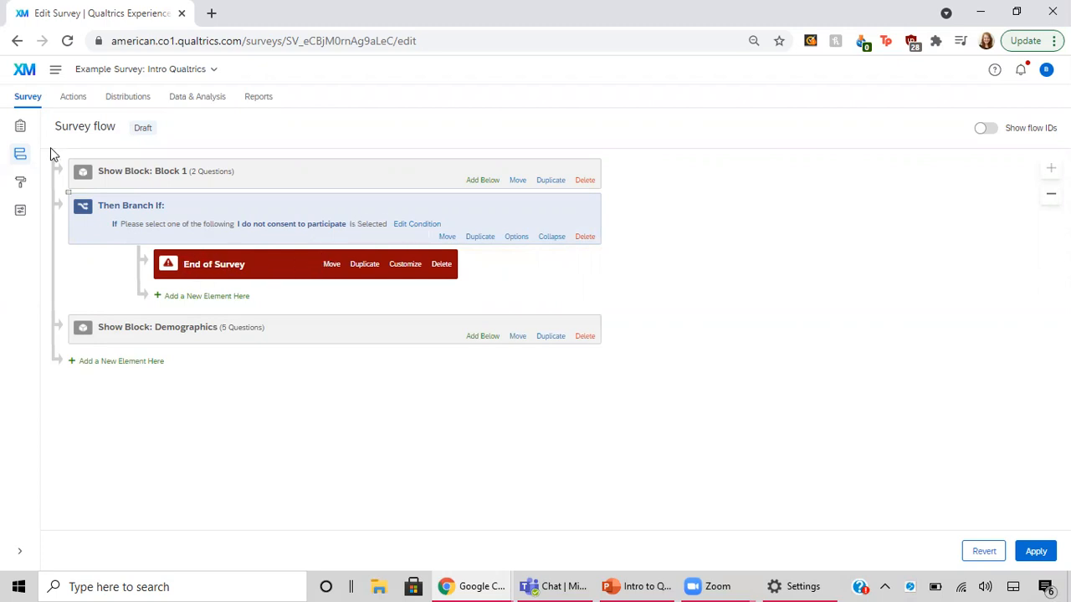
left_click(1034, 552)
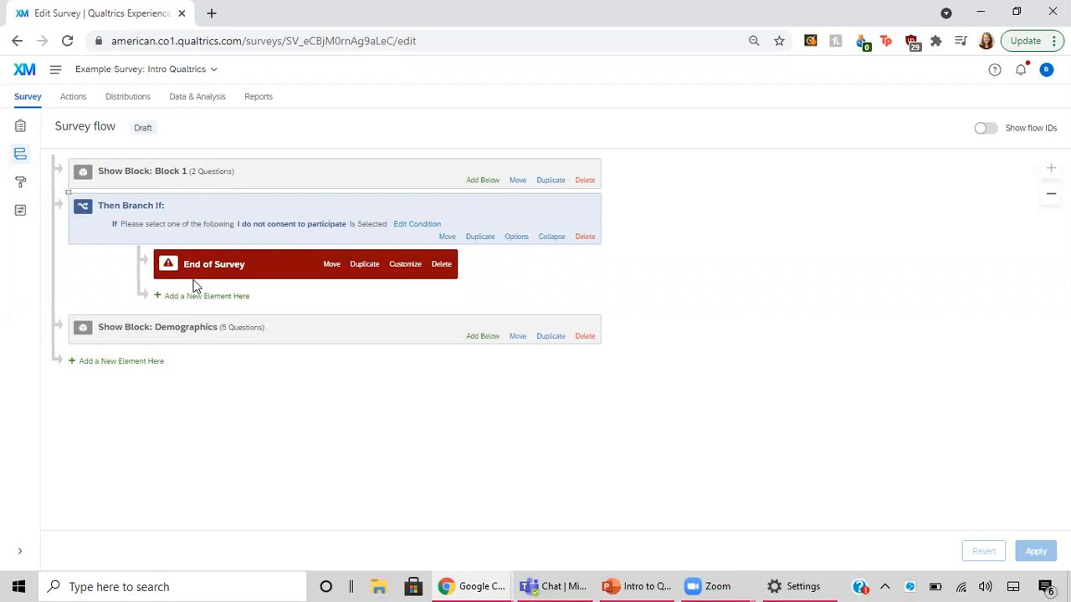
Return to the survey builder, preview the survey and submit the consent page with "I do not consent to participate"
left_click(20, 127)
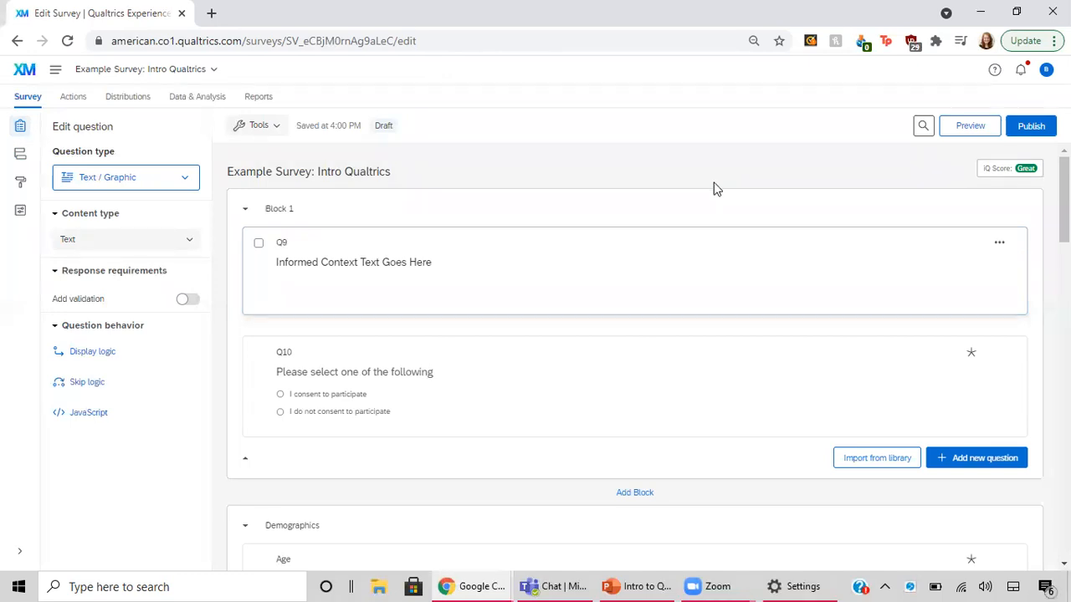
scroll(604, 500, "down", 1)
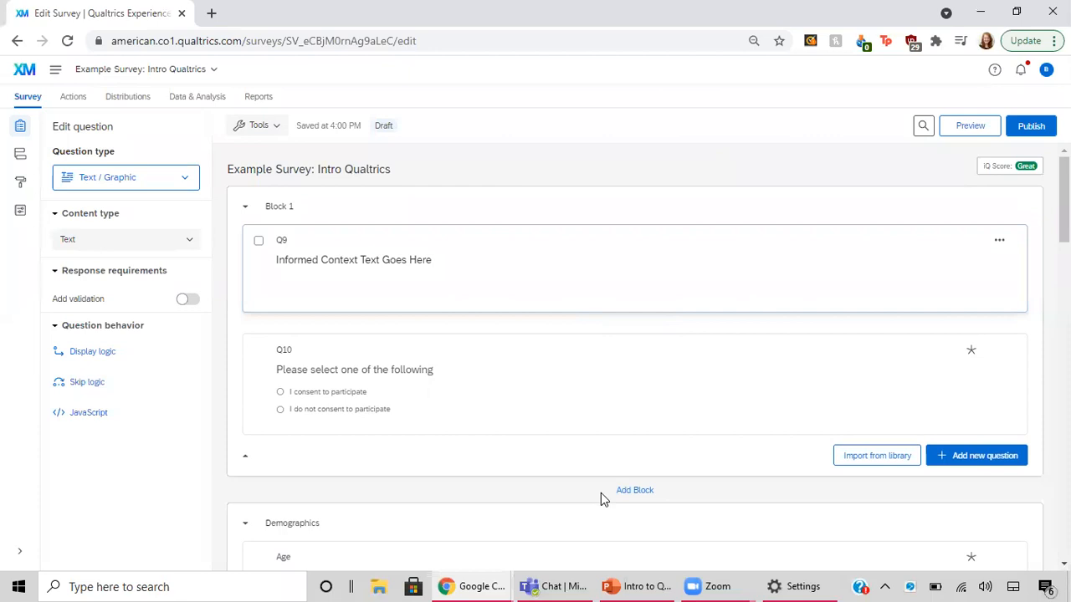
scroll(603, 496, "down", 4)
scroll(601, 493, "up", 4)
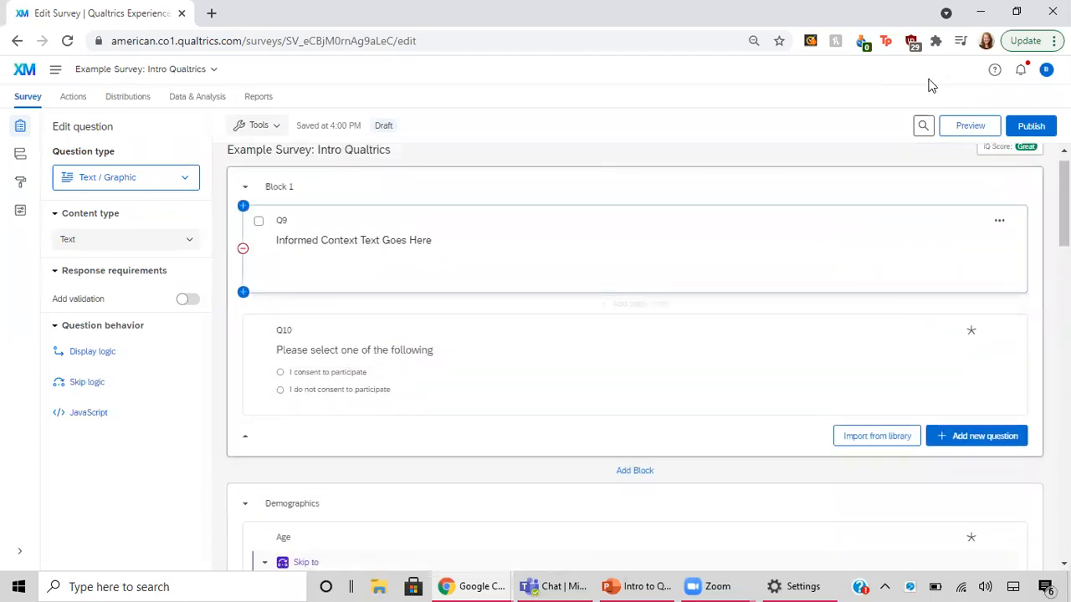
left_click(971, 130)
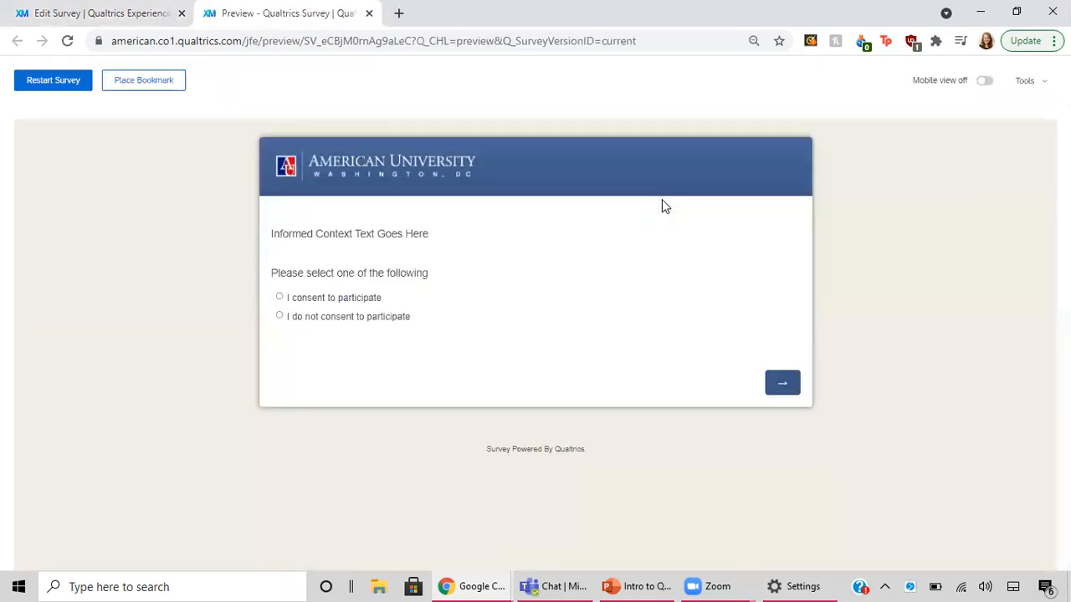
left_click(782, 385)
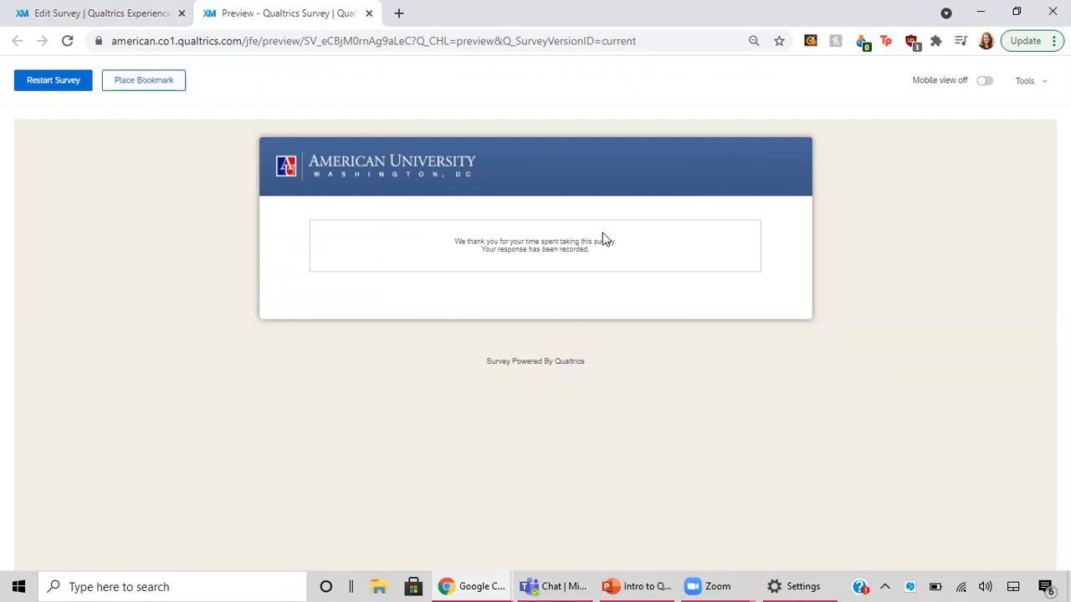
Restart the preview, choose "I consent to participate" and submit an answer to the age question to test its skip logic
left_click(51, 87)
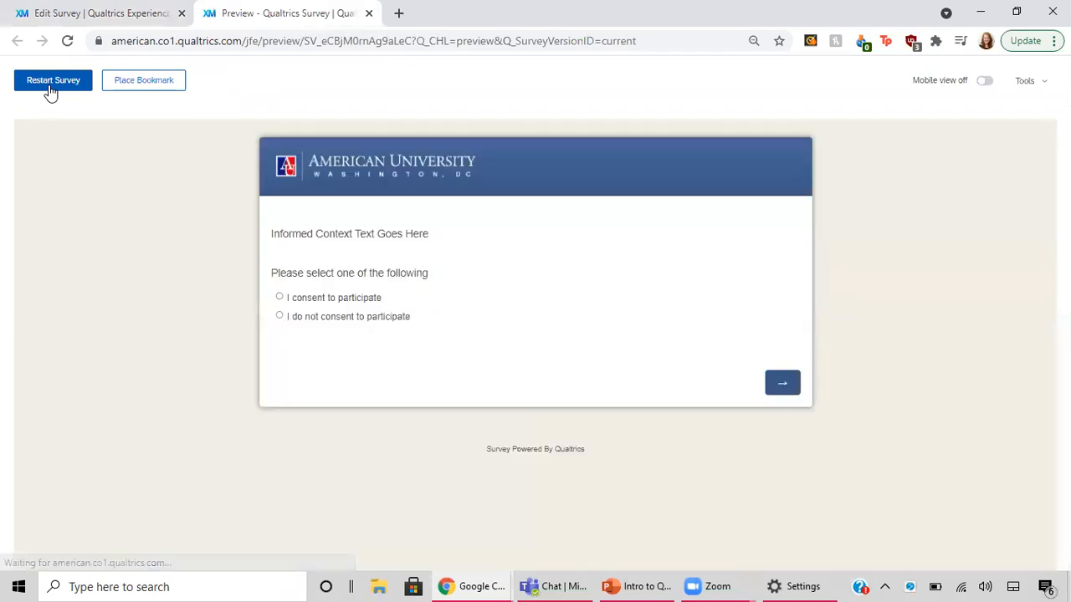
left_click(364, 303)
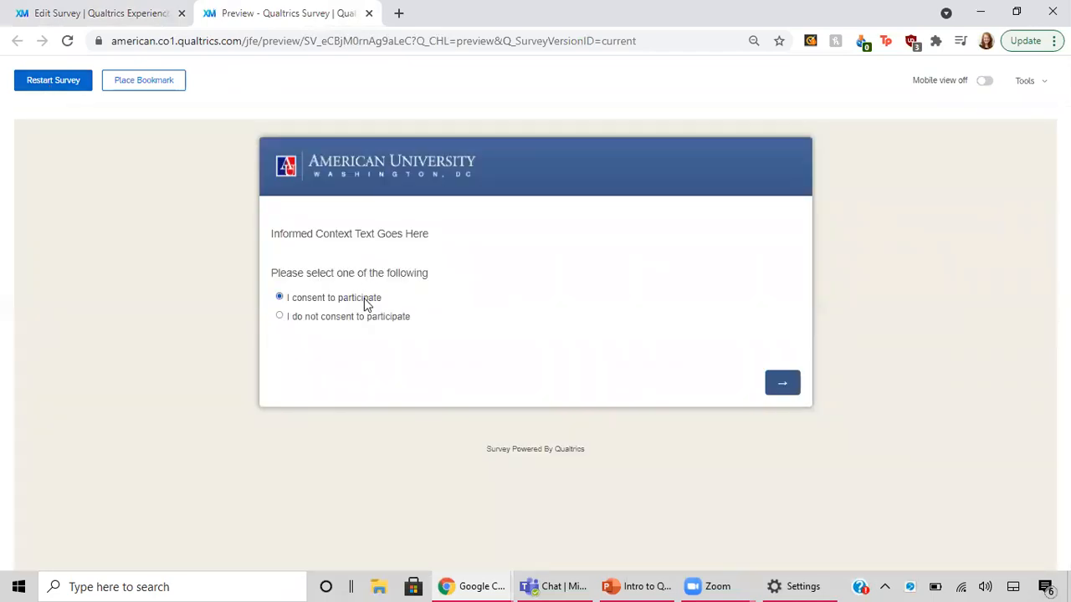
left_click(793, 388)
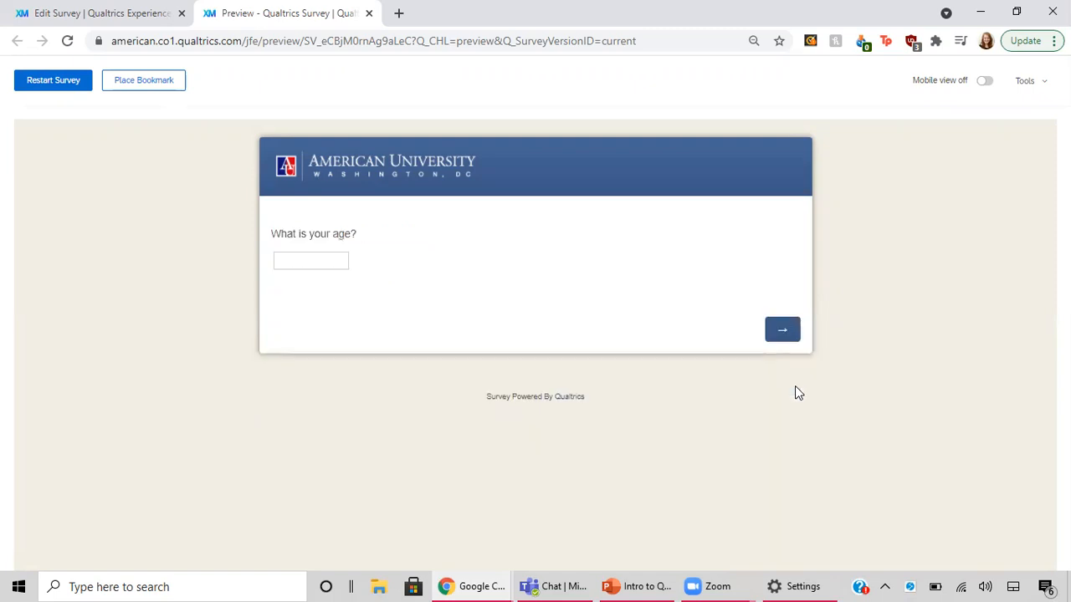
left_click(334, 257)
left_click(776, 331)
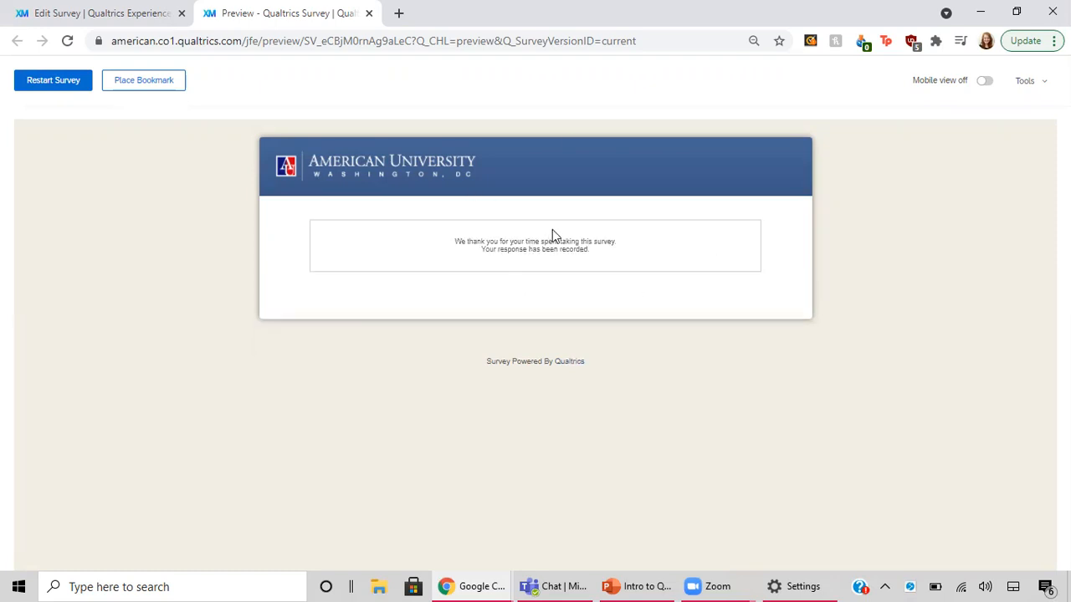
Restart the preview again, consent to participate and submit 28 as the age
left_click(71, 87)
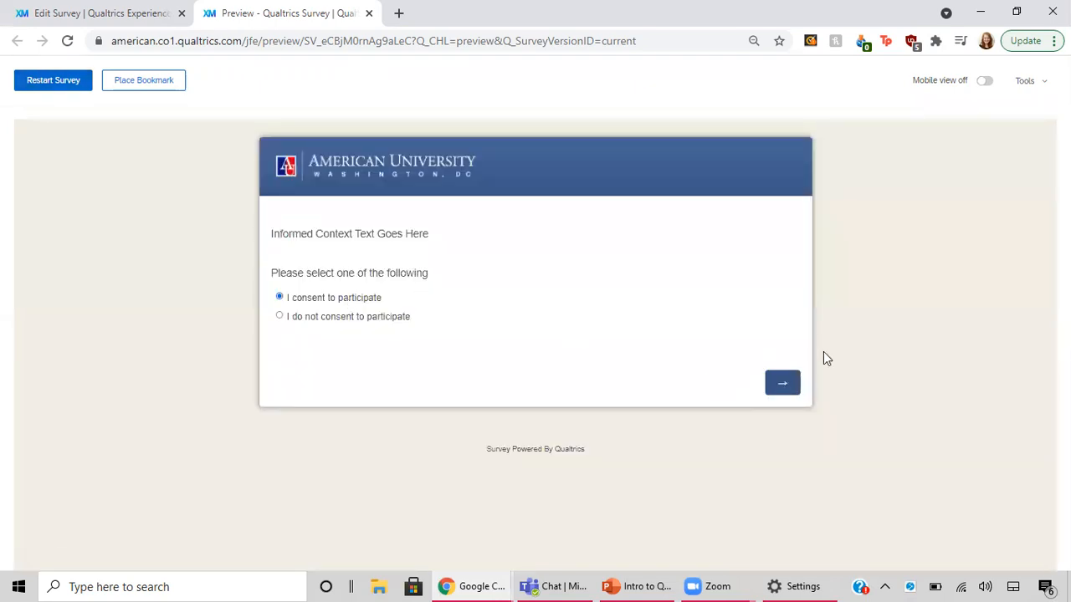
left_click(785, 383)
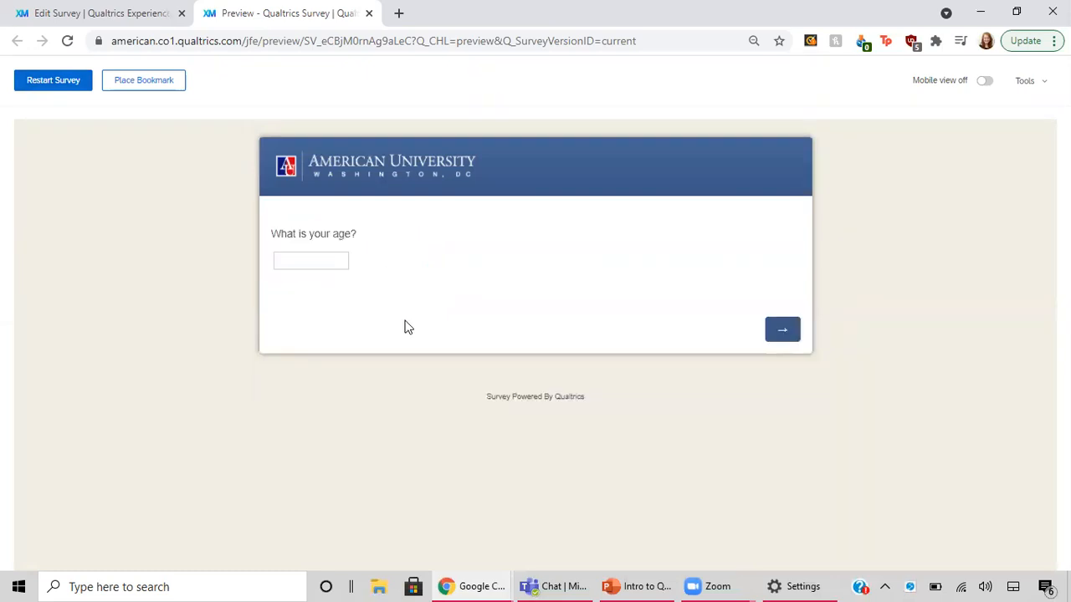
left_click(303, 259)
type("28")
left_click(782, 330)
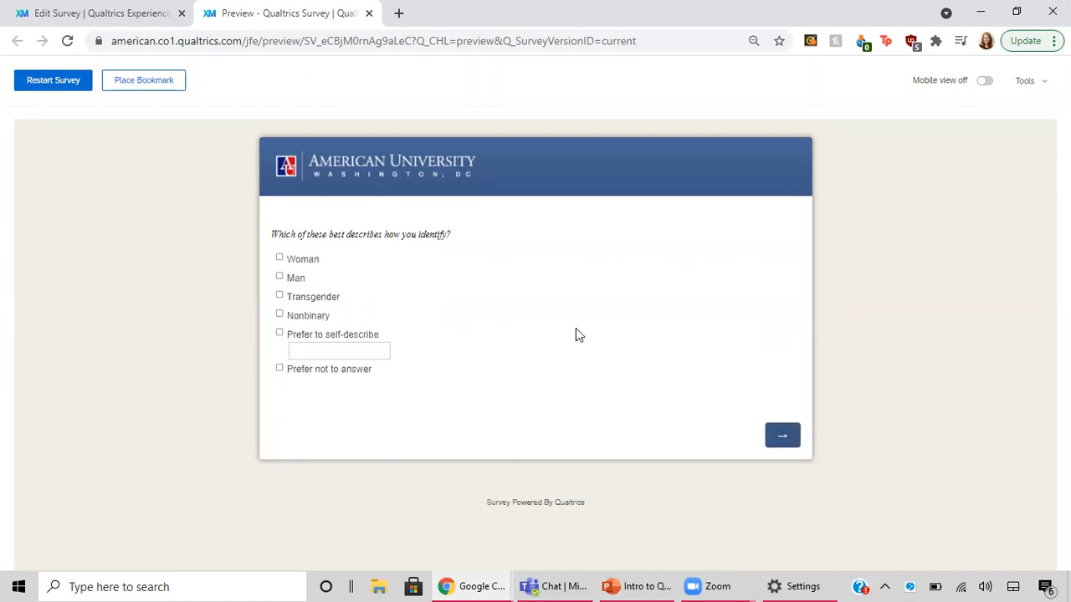
Answer the identity question with "Prefer not to answer" and submit the agreement statements rated "Strongly agree"
left_click(279, 370)
left_click(782, 437)
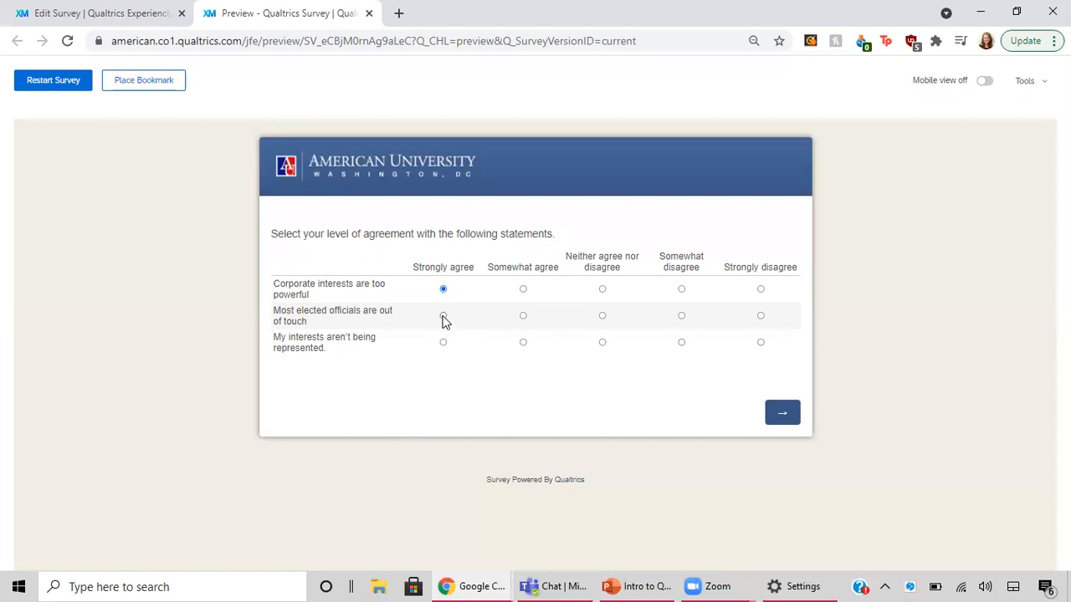
left_click(443, 342)
left_click(767, 418)
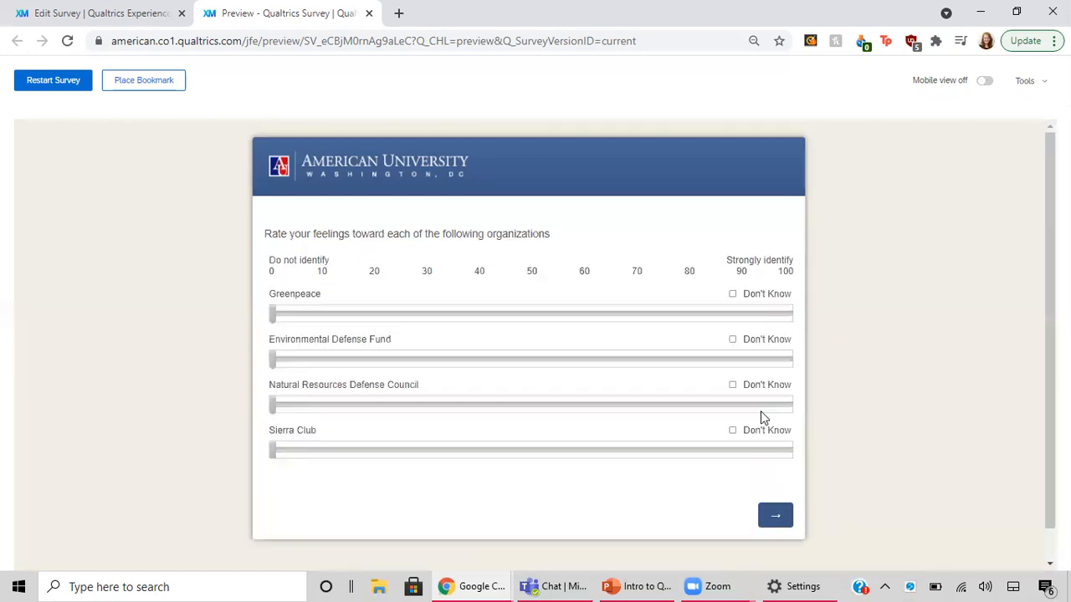
Rate Greenpeace about 37, Environmental Defense Fund about 61, Natural Resources Defense Council about 7 and Sierra Club 10
mouse_move(272, 313)
left_mouse_down()
mouse_move(373, 330)
mouse_move(465, 316)
left_mouse_up()
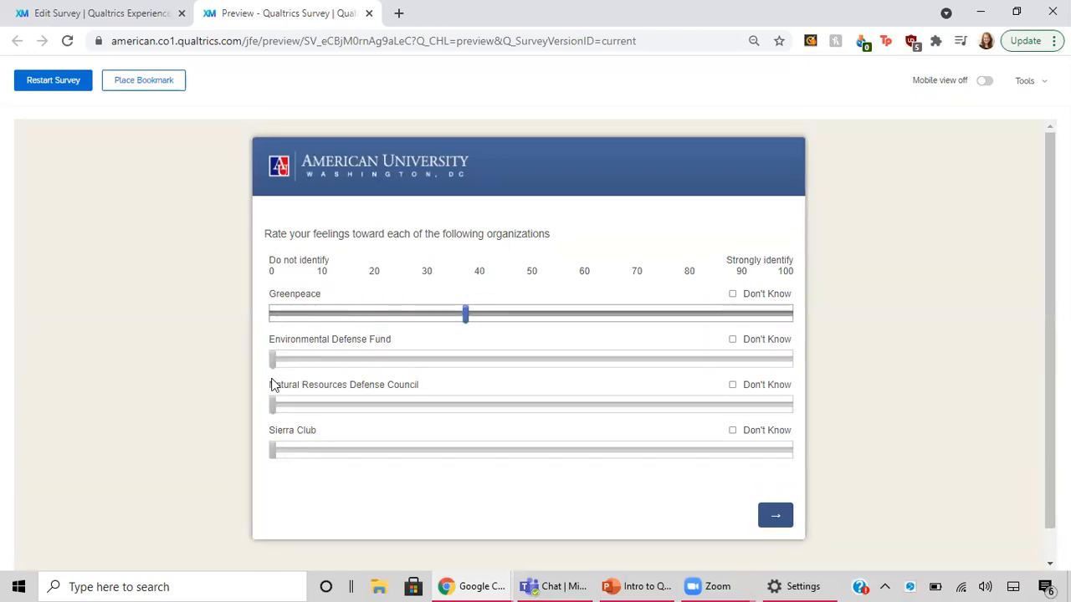
left_click_drag(303, 360, 588, 381)
left_click_drag(269, 403, 308, 406)
left_click_drag(271, 452, 322, 454)
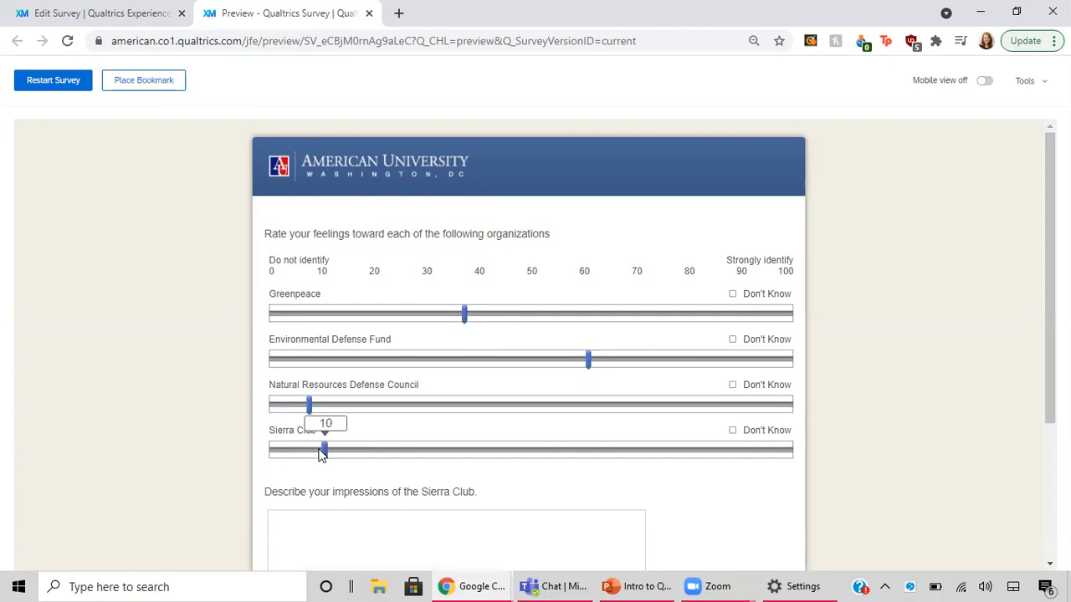
Check the Sierra Club impressions follow-up question and submit the page with its text answer left blank
scroll(346, 431, "down", 1)
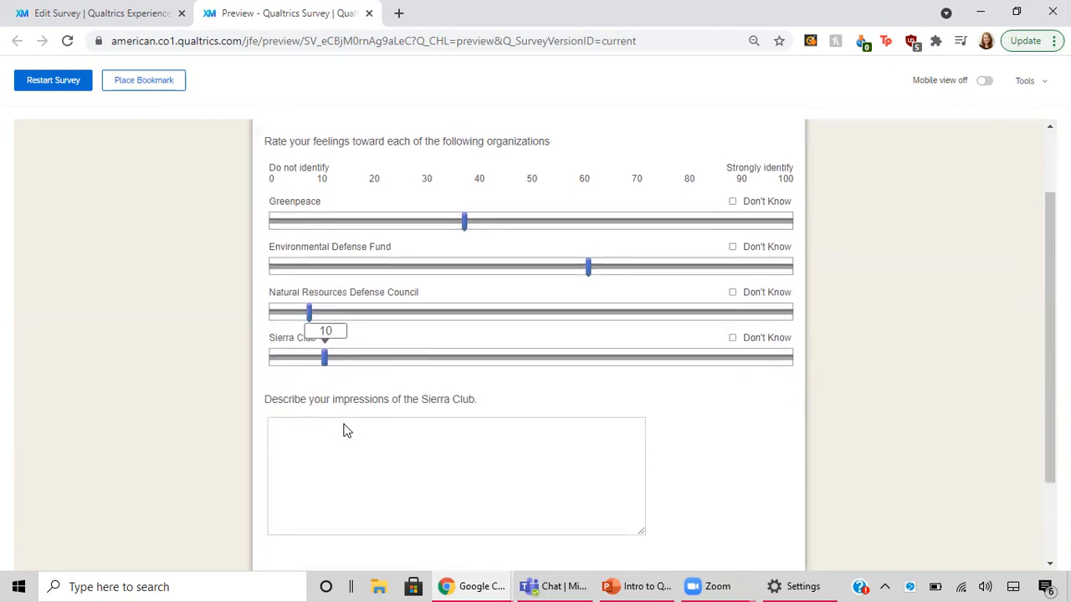
scroll(345, 431, "down", 1)
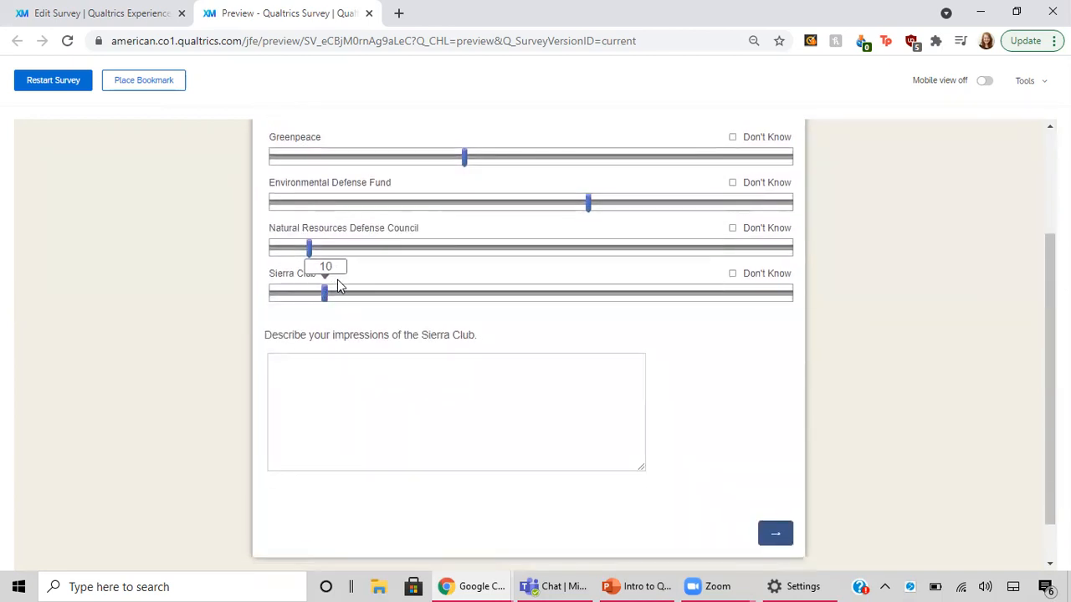
left_click(420, 365)
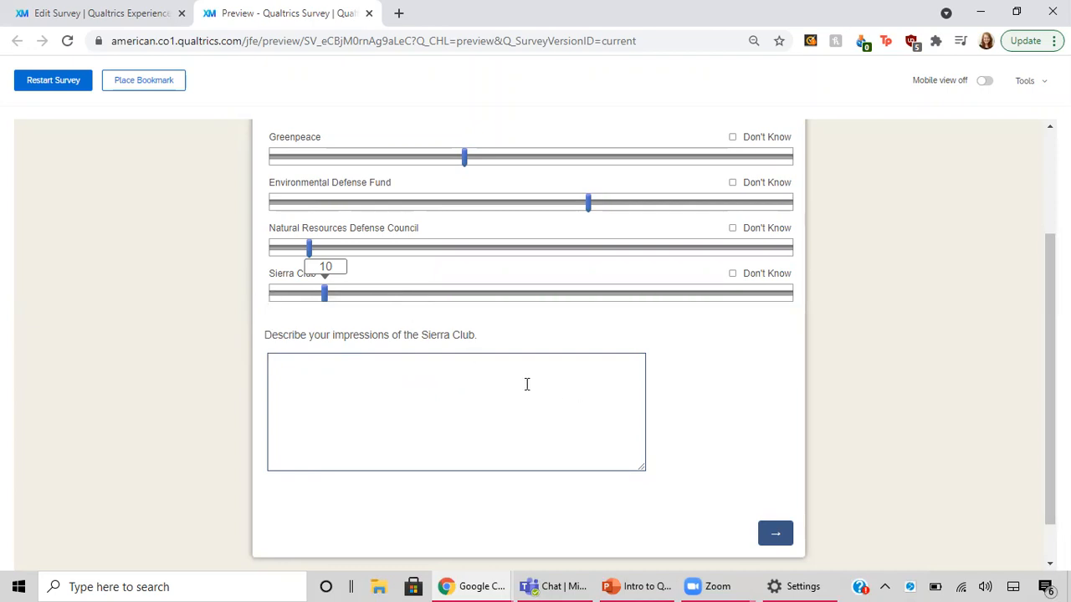
left_click(772, 535)
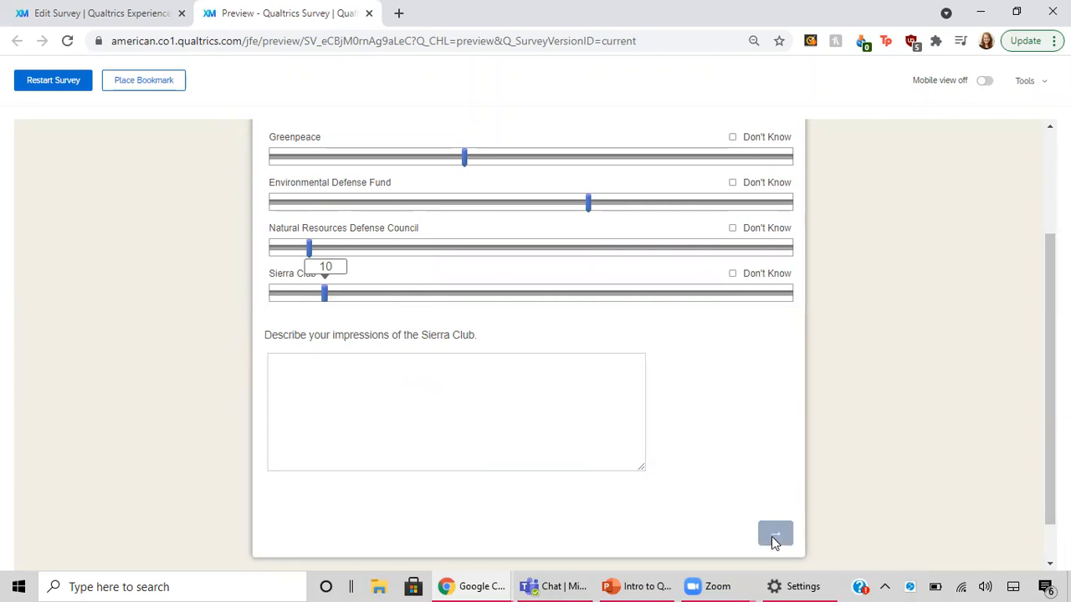